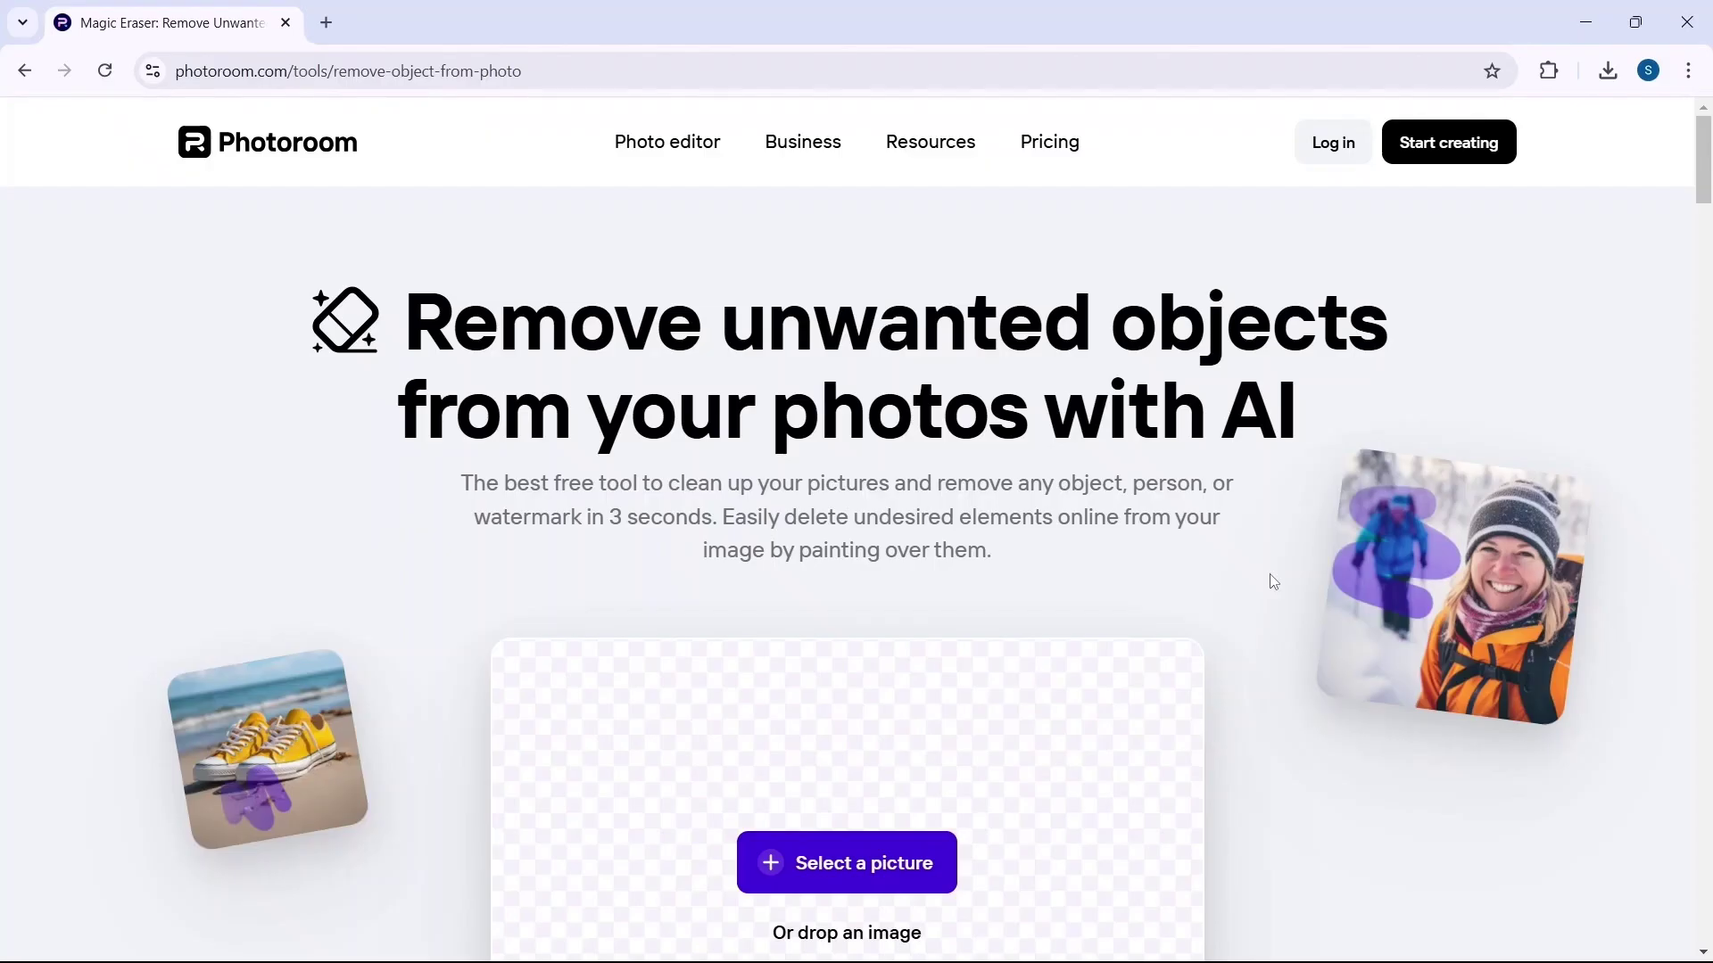
Drop the mountain-biker photo onto Photoroom's object eraser page.
{"action": "scroll", "coordinate": [1271, 581], "scroll_direction": "down", "scroll_amount": 3}
{"action": "scroll", "coordinate": [1270, 580], "scroll_direction": "down", "scroll_amount": 1}
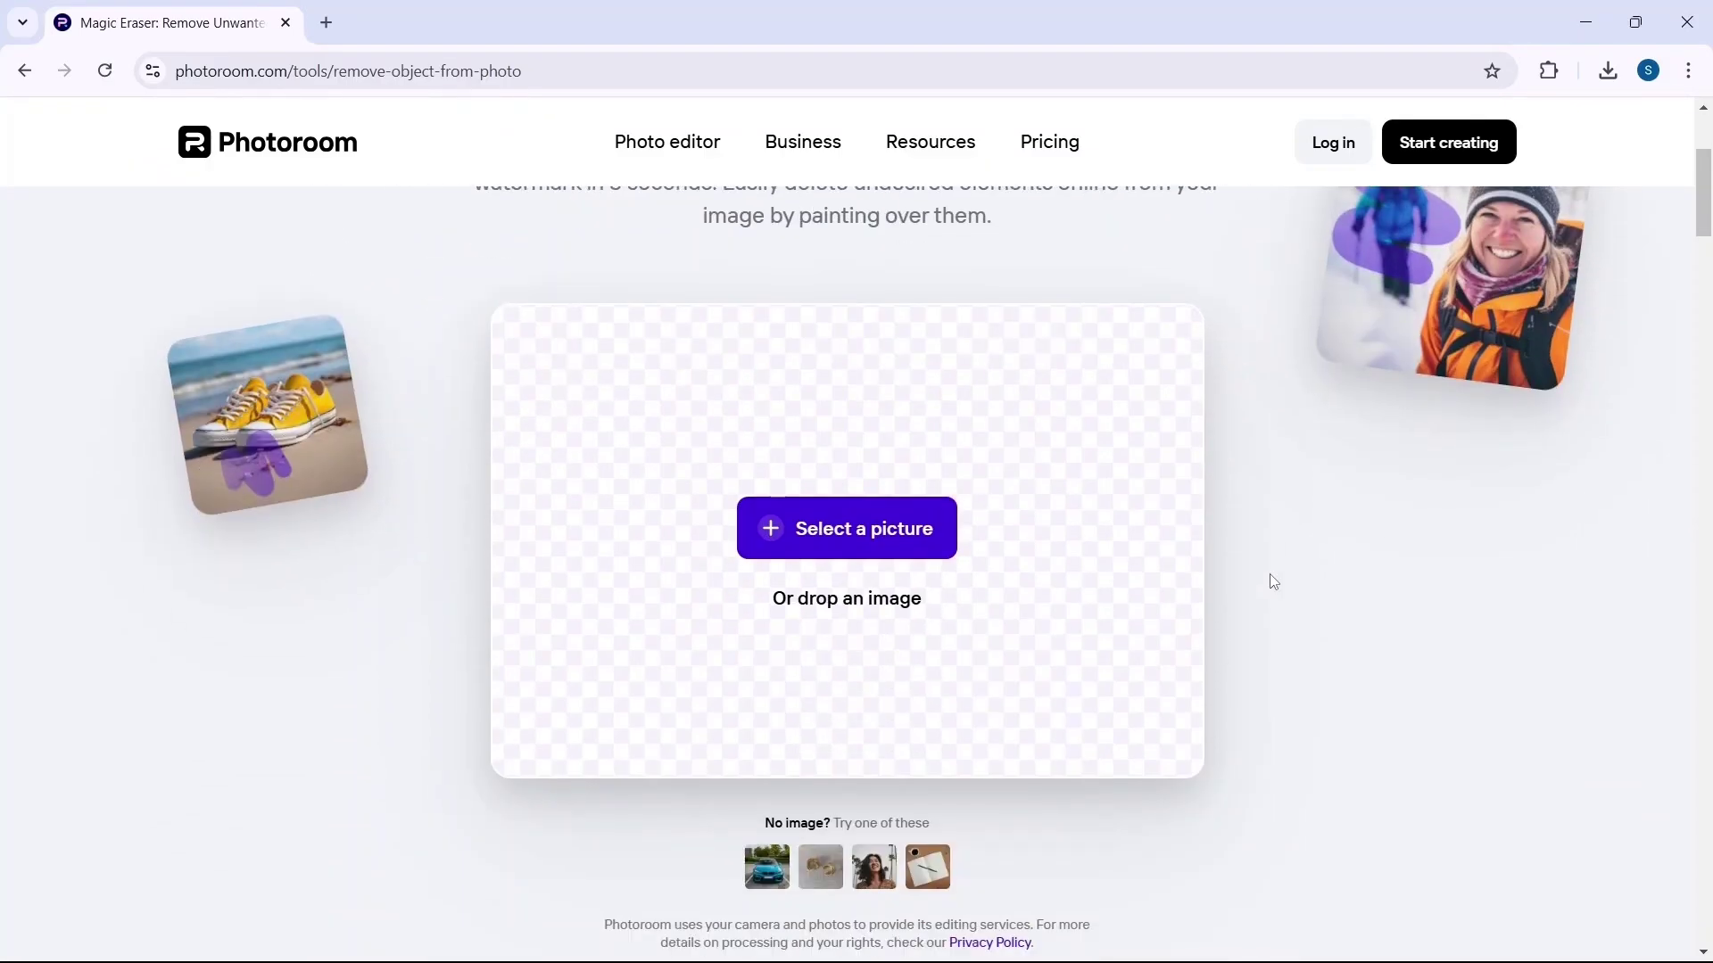
{"action": "scroll", "coordinate": [1196, 517], "scroll_direction": "down", "scroll_amount": 1}
{"action": "left_click", "coordinate": [898, 421]}
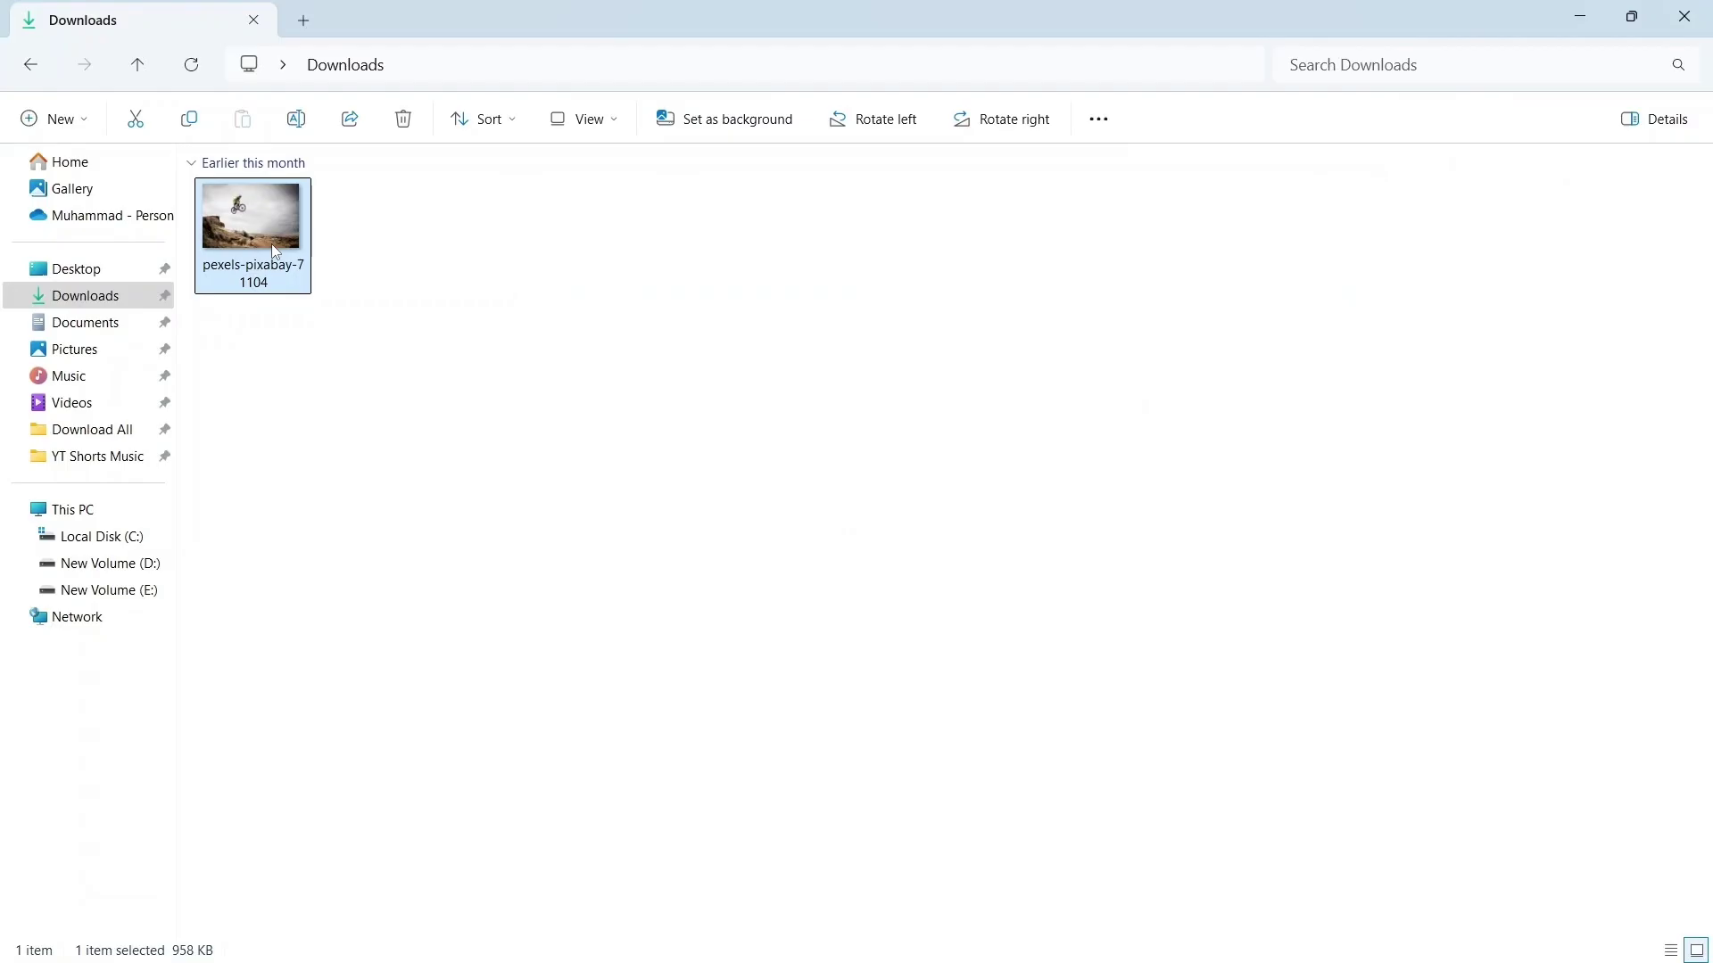
{"action": "mouse_move", "coordinate": [271, 243]}
{"action": "left_mouse_down"}
{"action": "mouse_move", "coordinate": [954, 918]}
{"action": "mouse_move", "coordinate": [862, 546]}
{"action": "mouse_move", "coordinate": [826, 585]}
{"action": "left_mouse_up"}
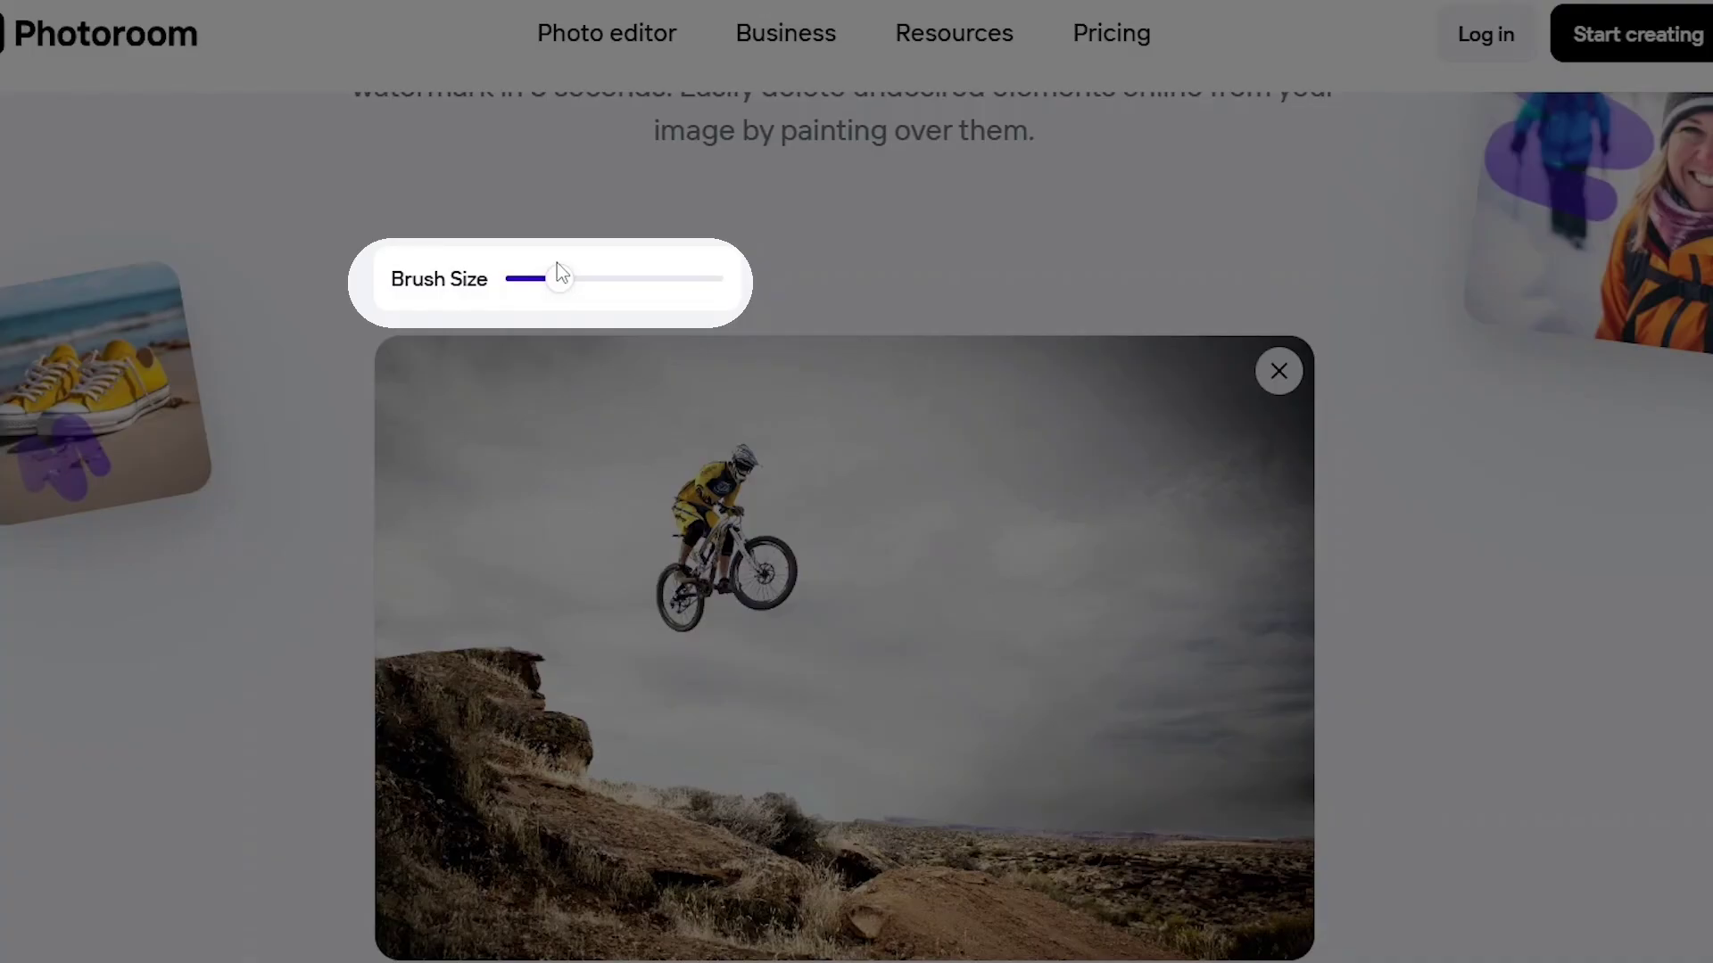
Erase the cyclist with a smaller brush and compare the Before and After views.
{"action": "left_click_drag", "start_coordinate": [557, 271], "coordinate": [532, 290]}
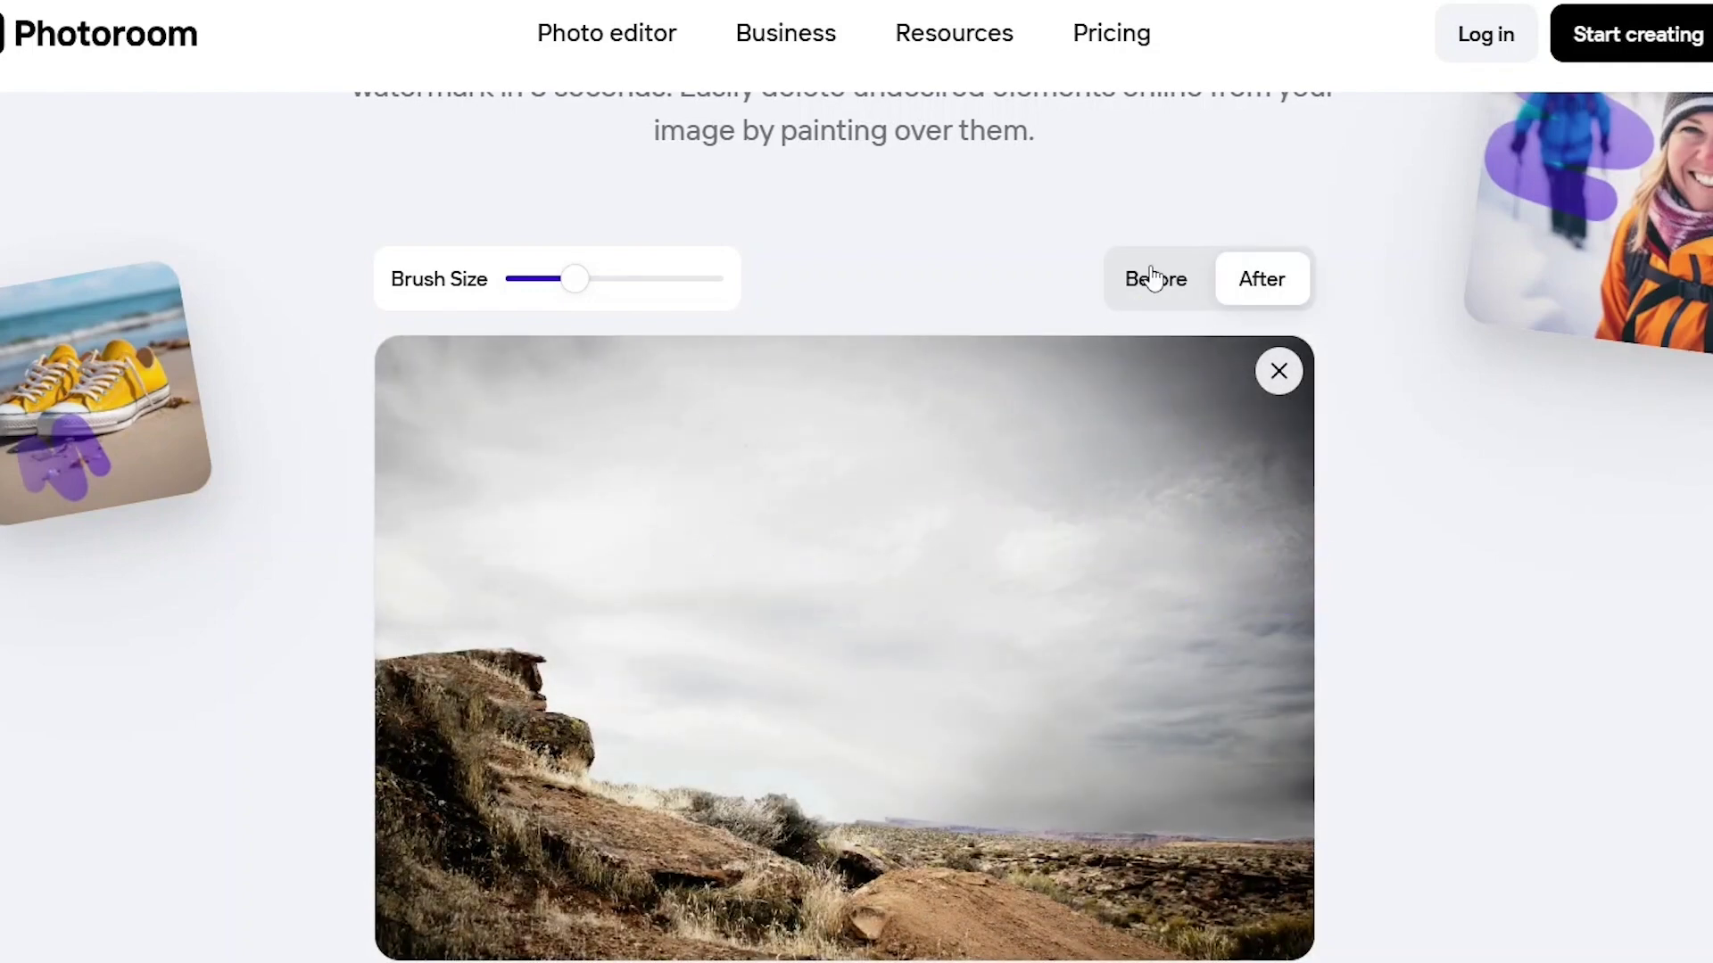
{"action": "left_click", "coordinate": [1154, 279]}
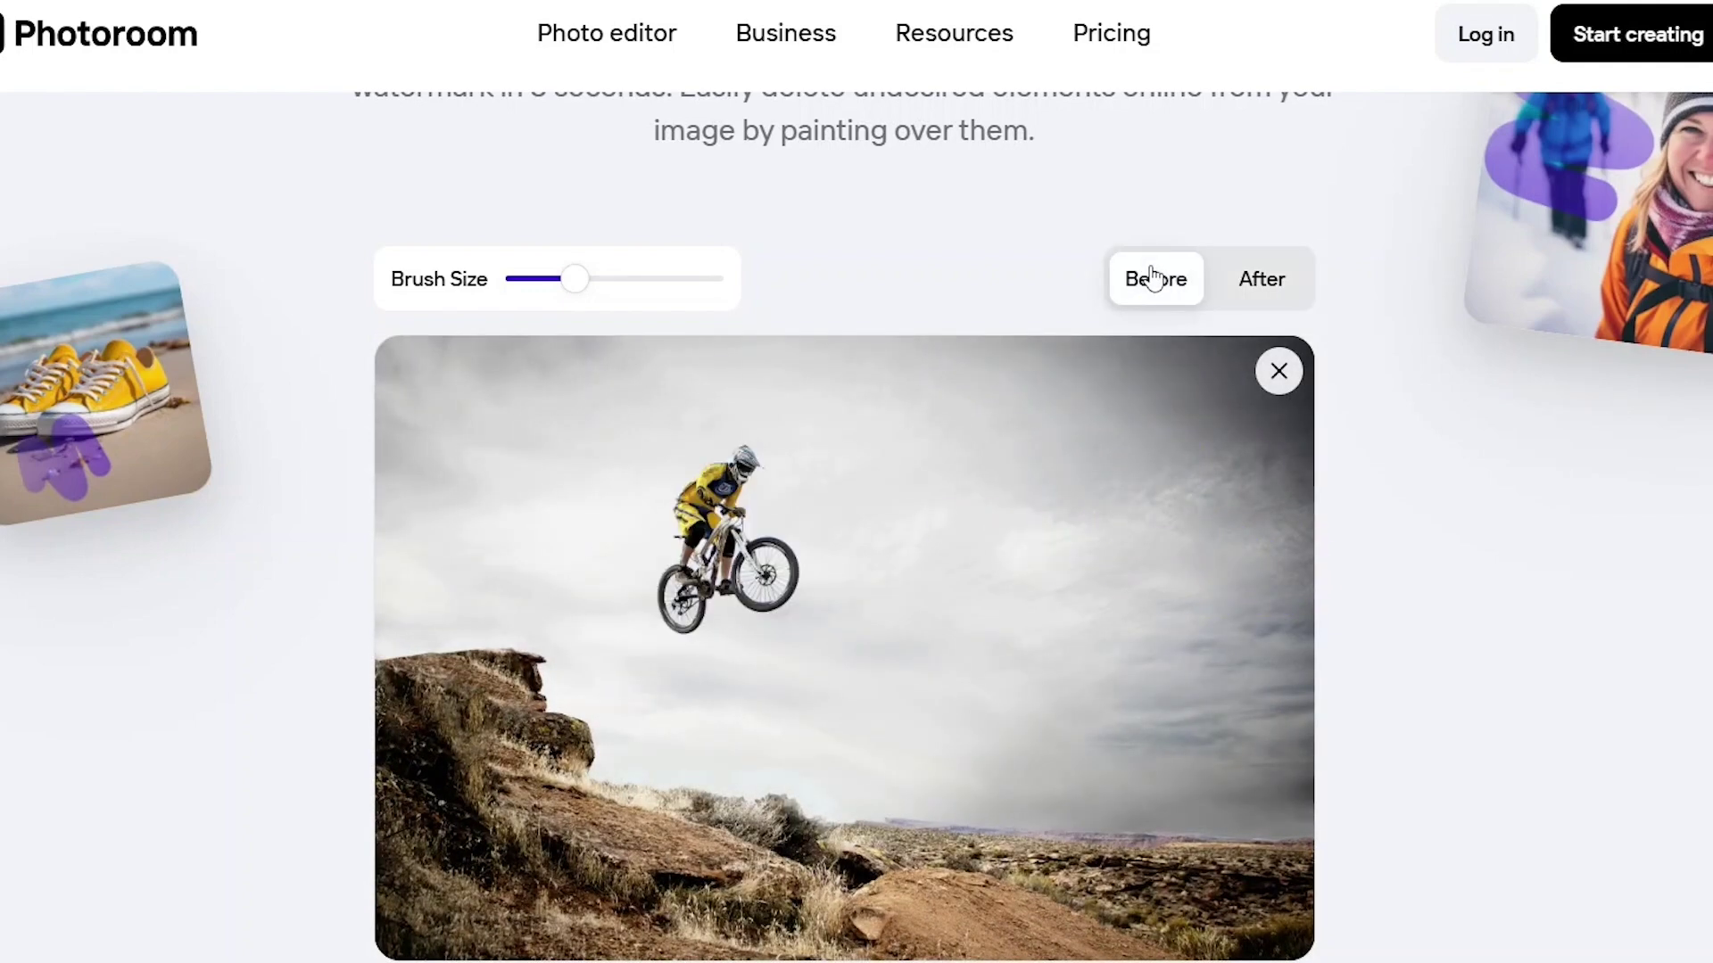
{"action": "left_click", "coordinate": [1259, 278]}
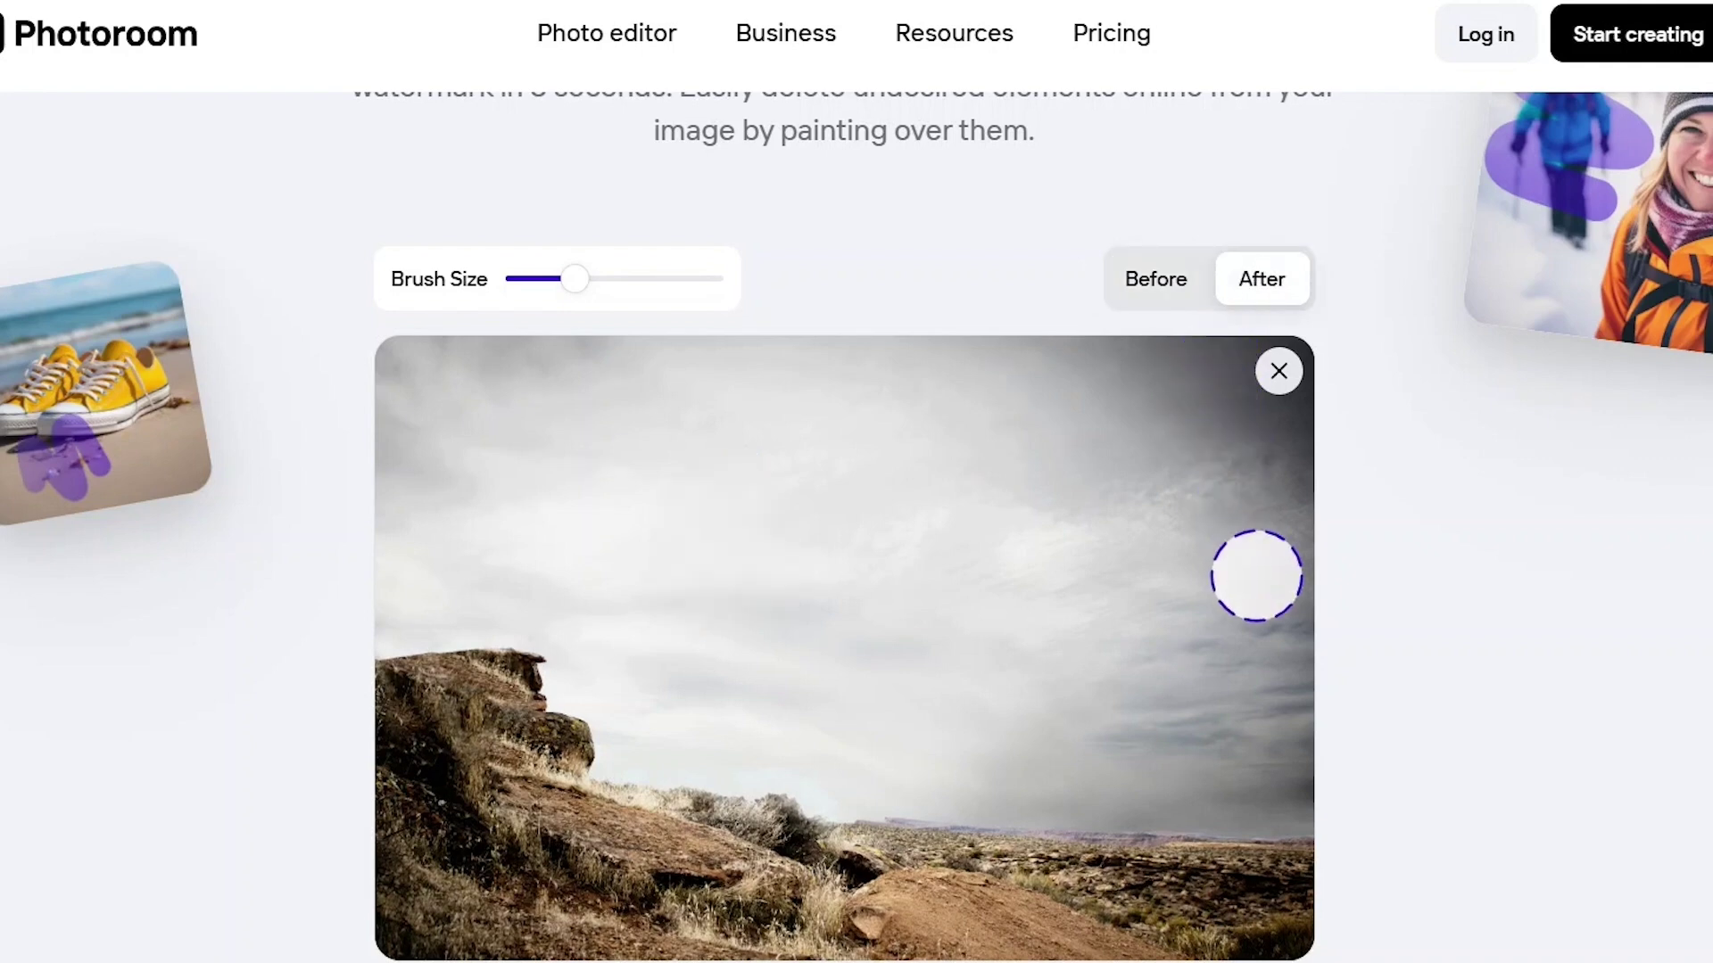
{"action": "scroll", "coordinate": [1177, 614], "scroll_direction": "down", "scroll_amount": 2}
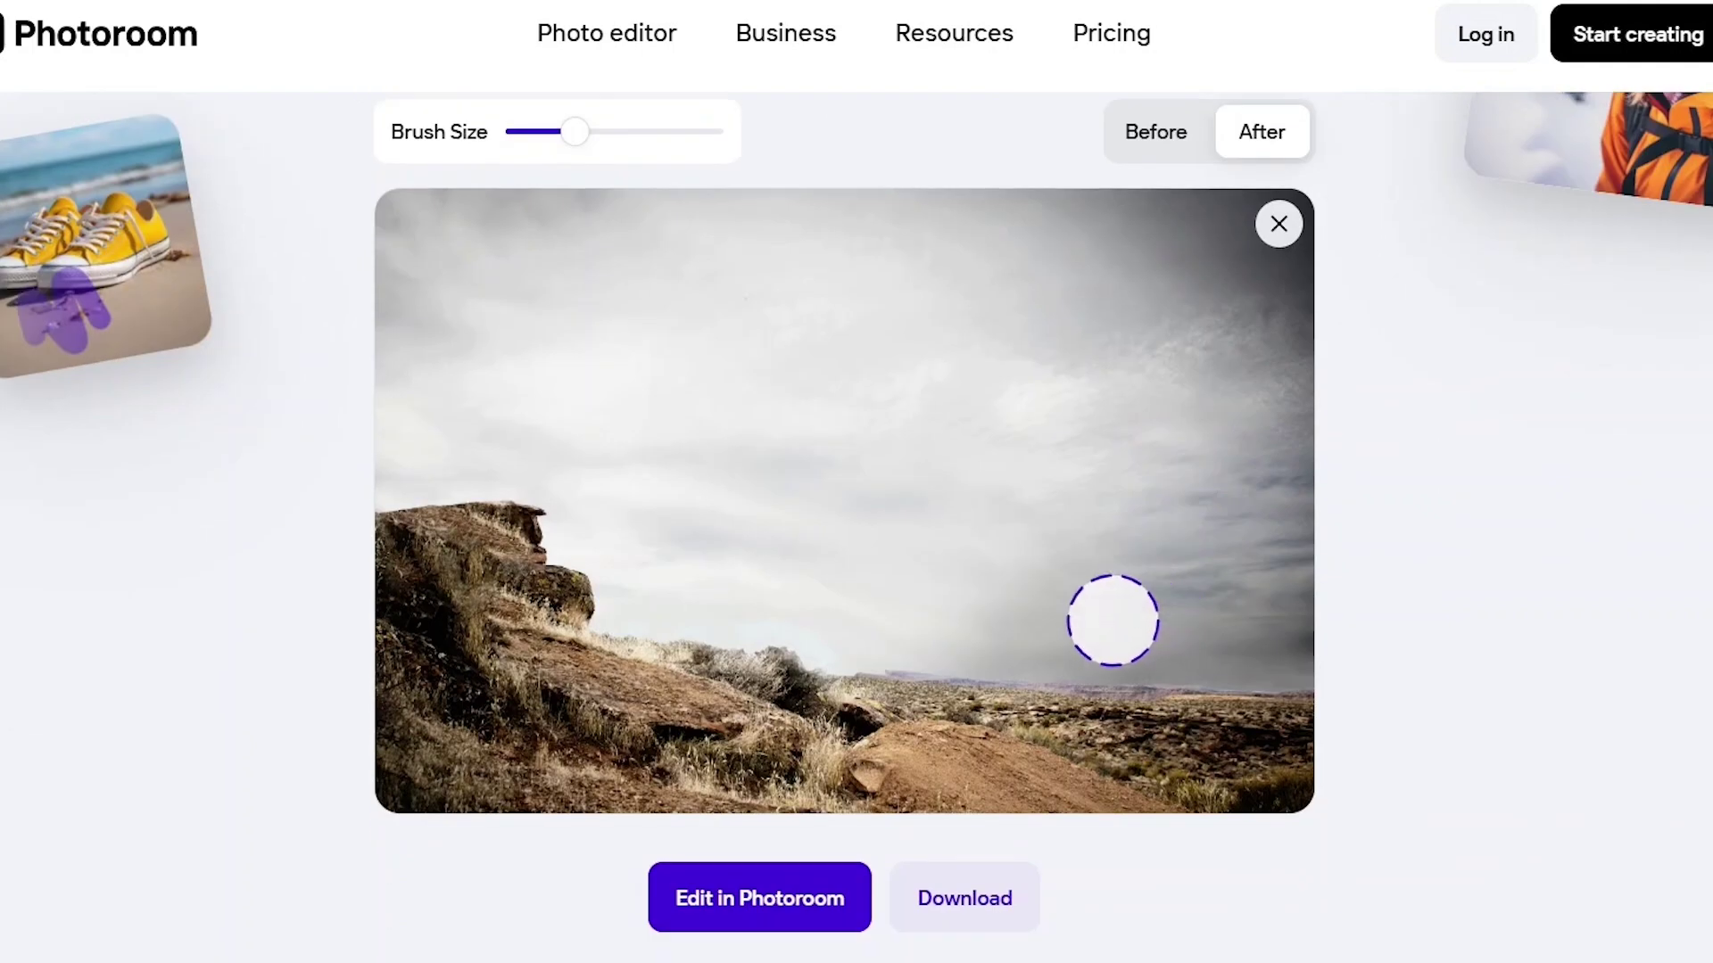
Download Photoroom's rider-free result.
{"action": "left_click", "coordinate": [1000, 901]}
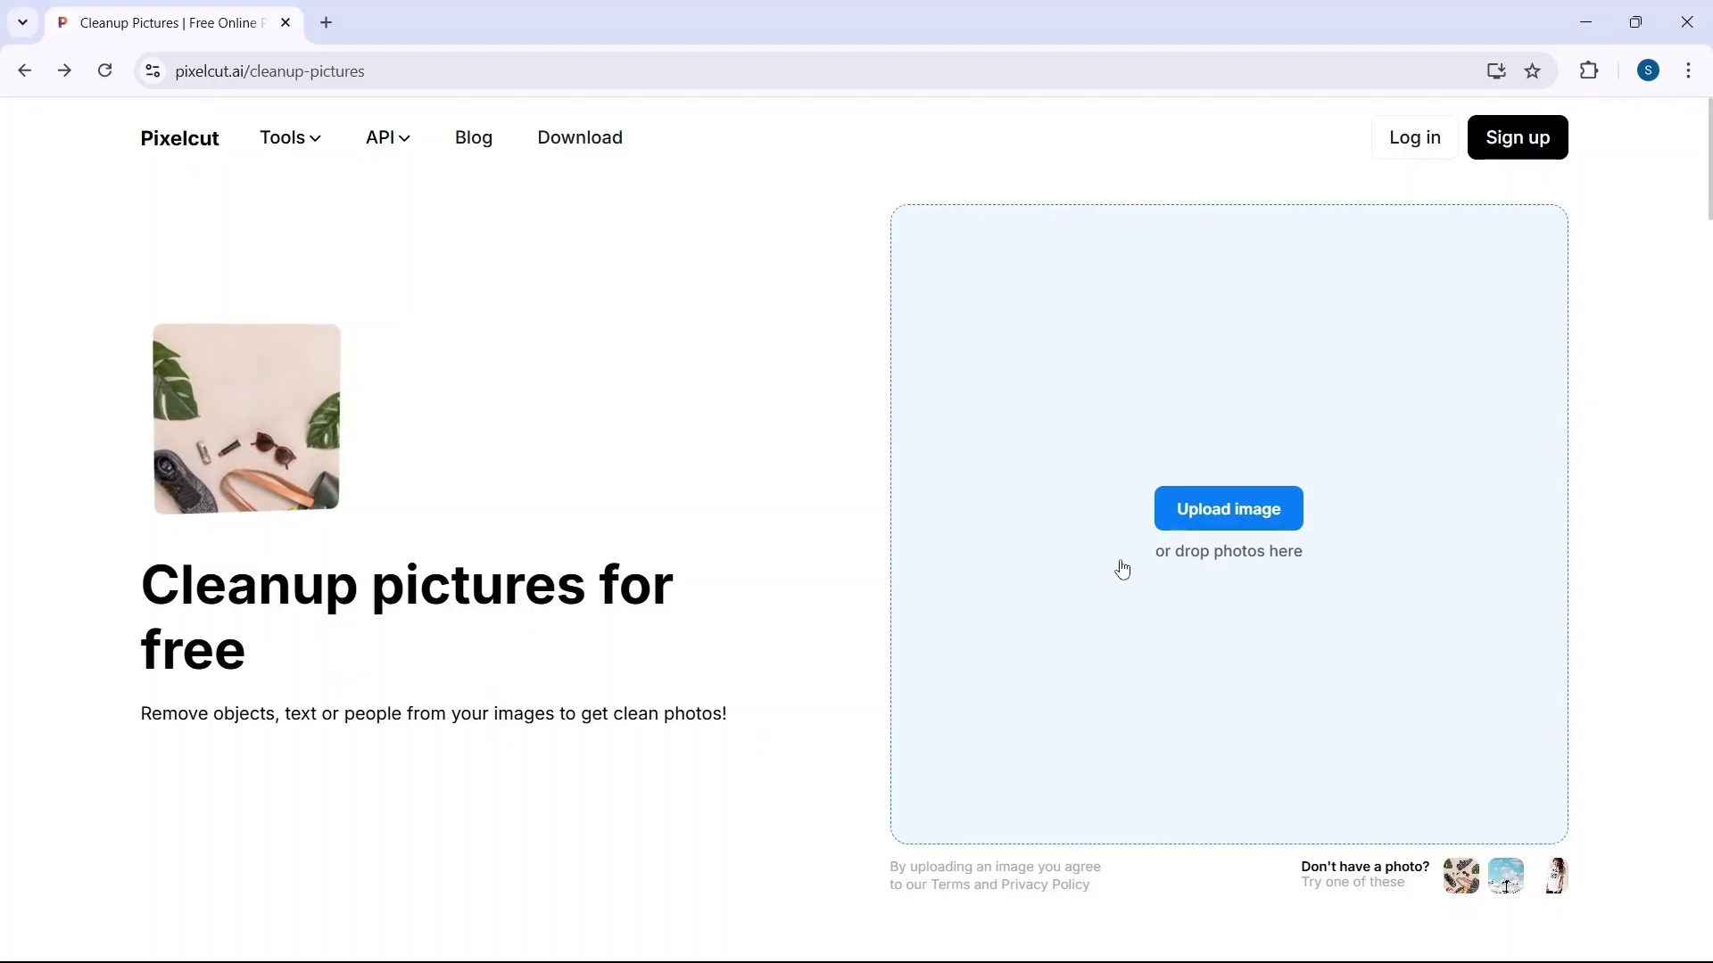
Upload pexels-pixabay-71104 from Downloads into Pixelcut's Magic Eraser.
{"action": "left_click", "coordinate": [1128, 561]}
{"action": "left_click", "coordinate": [1189, 438]}
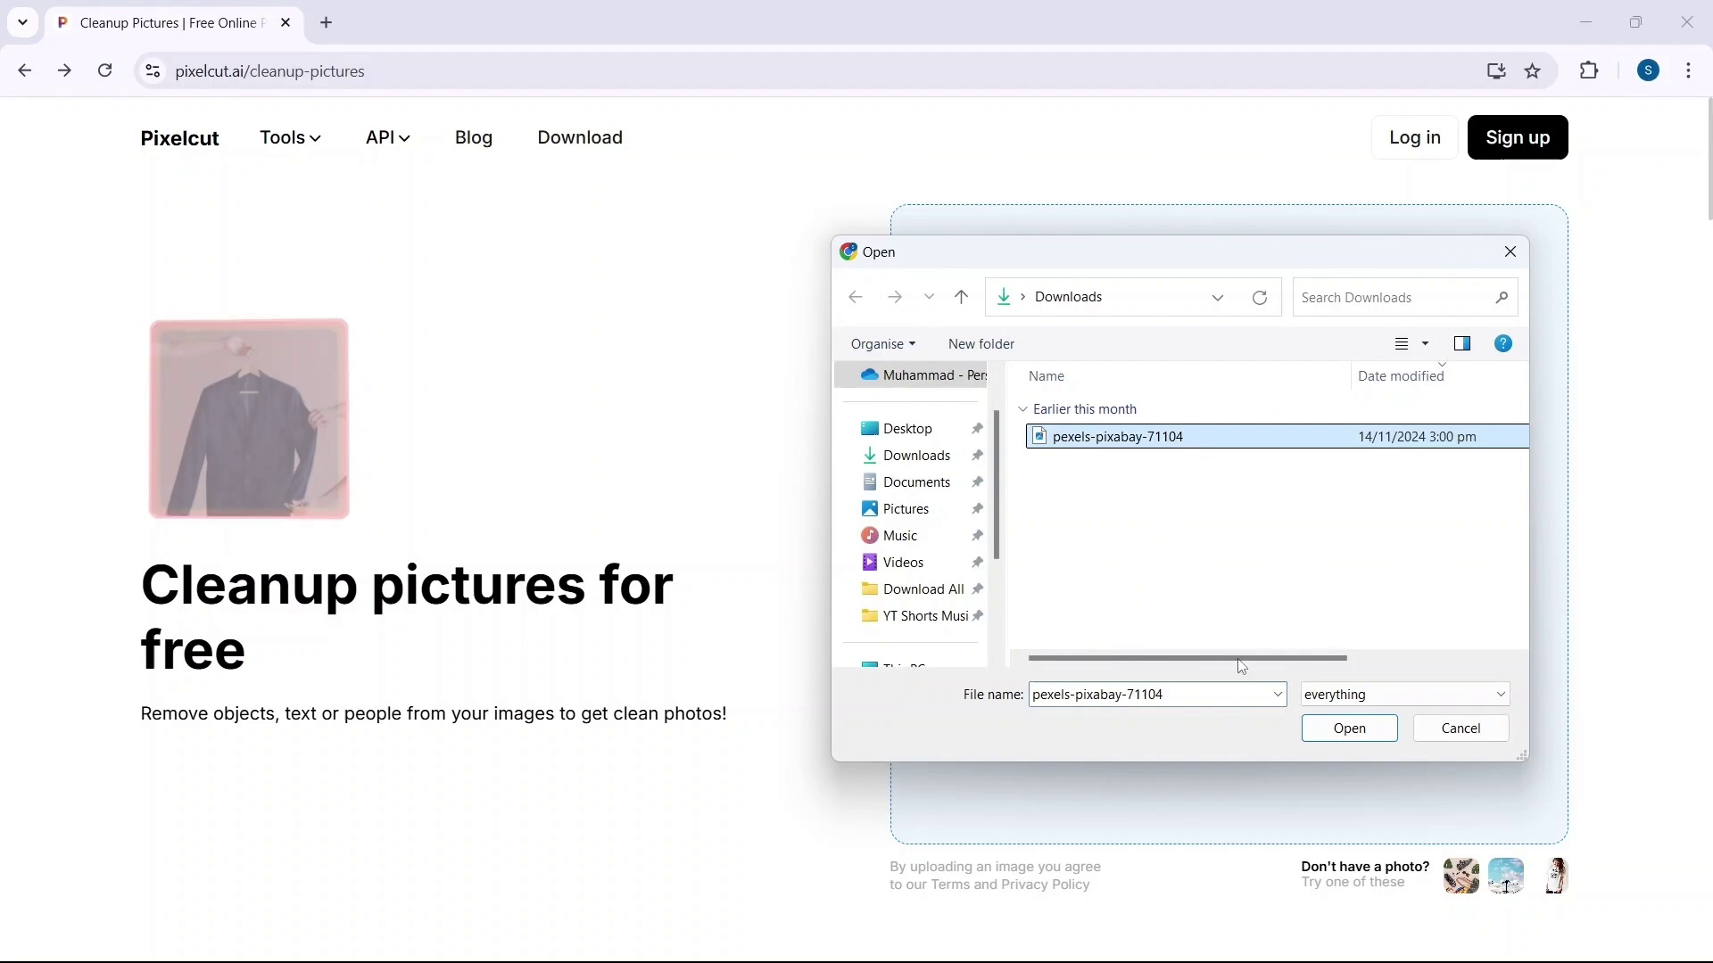
{"action": "left_click", "coordinate": [1343, 729]}
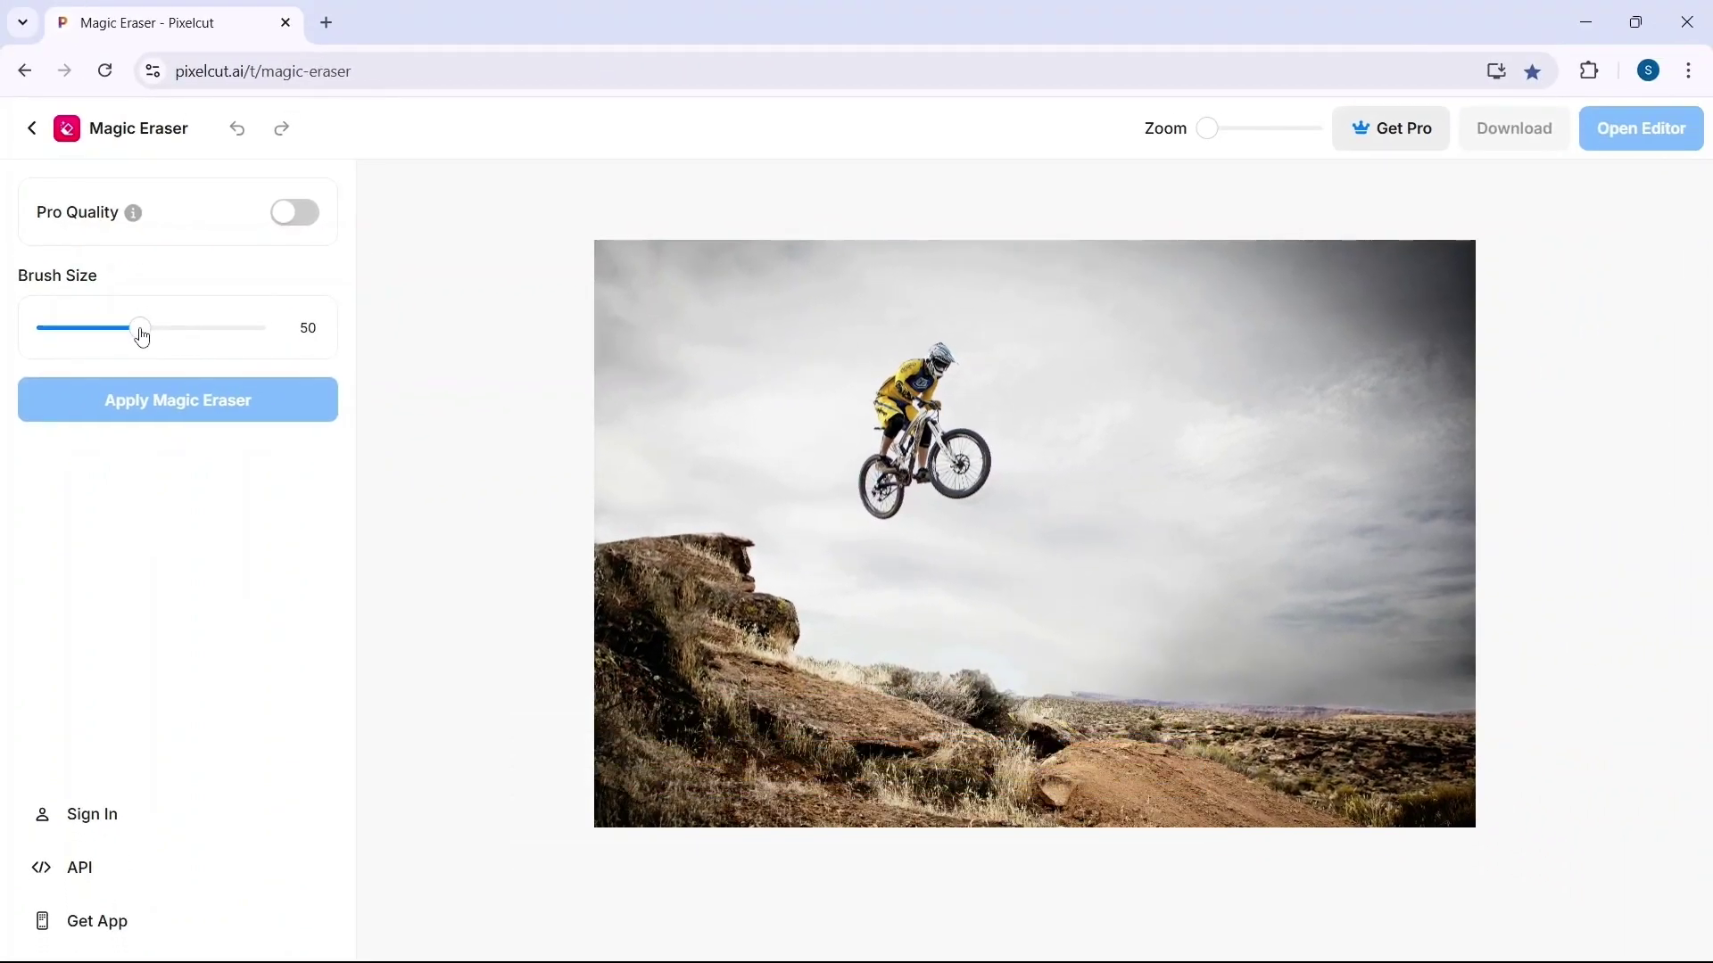
Zoom in on the rider and brush red over the rider and bike.
{"action": "left_click_drag", "start_coordinate": [1208, 129], "coordinate": [1216, 129]}
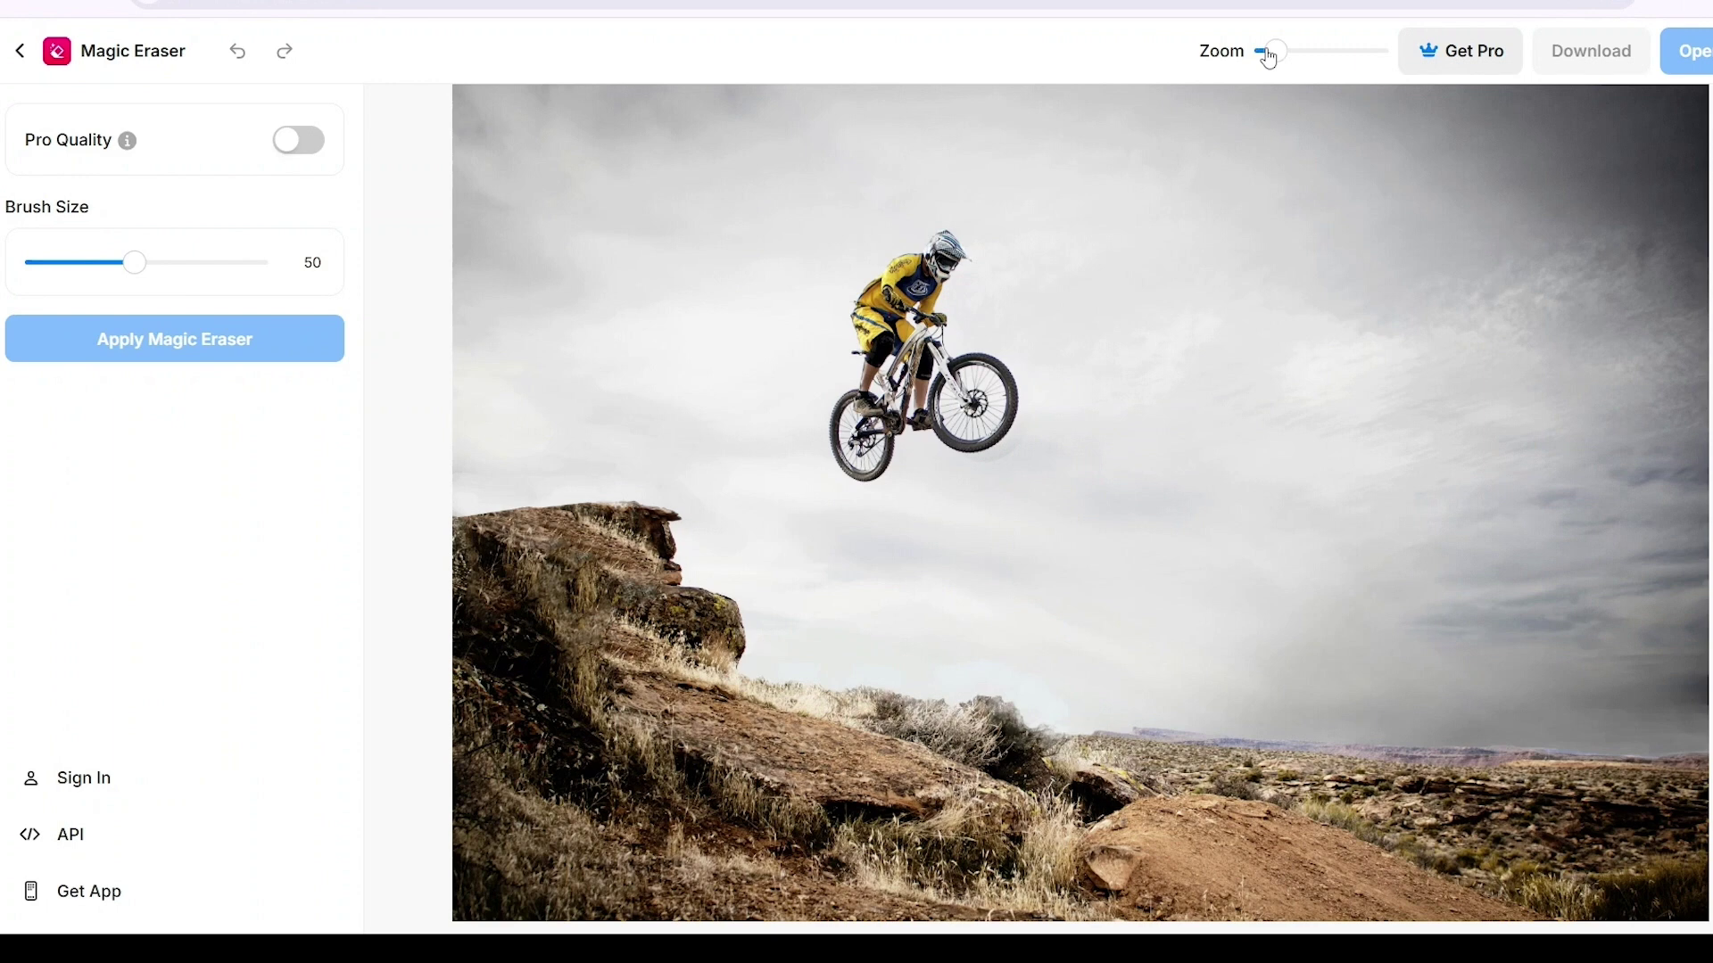
{"action": "left_click_drag", "start_coordinate": [1276, 56], "coordinate": [1297, 58]}
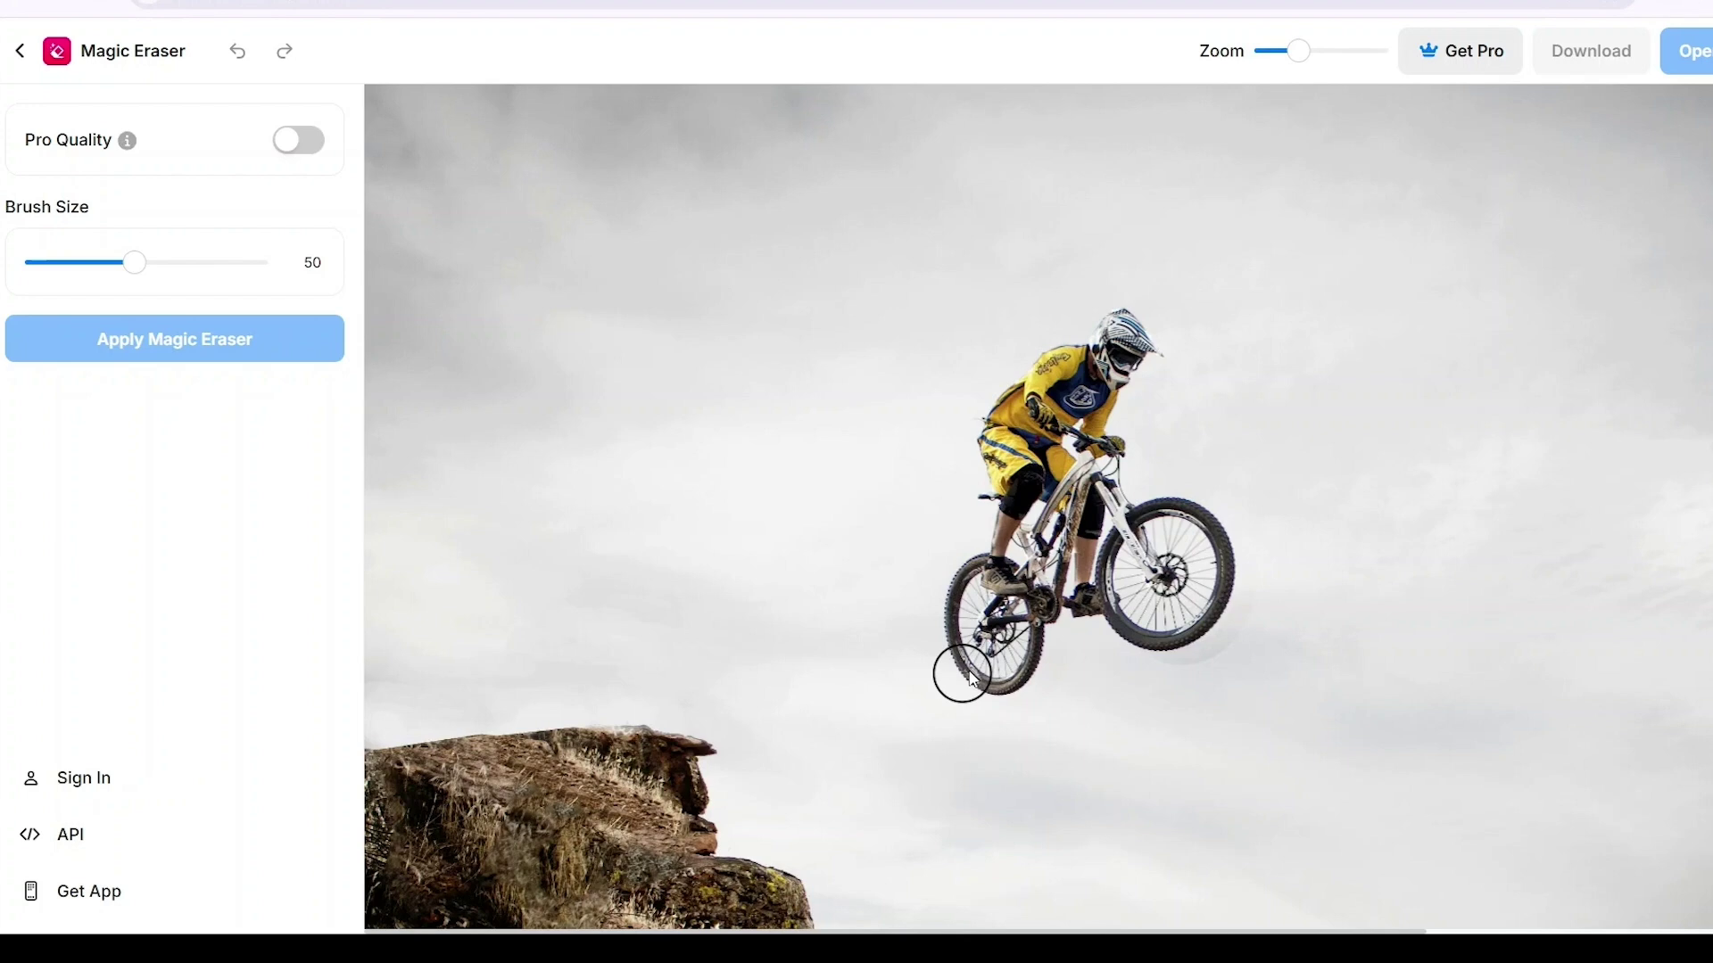
{"action": "left_click_drag", "start_coordinate": [1025, 616], "coordinate": [1028, 646]}
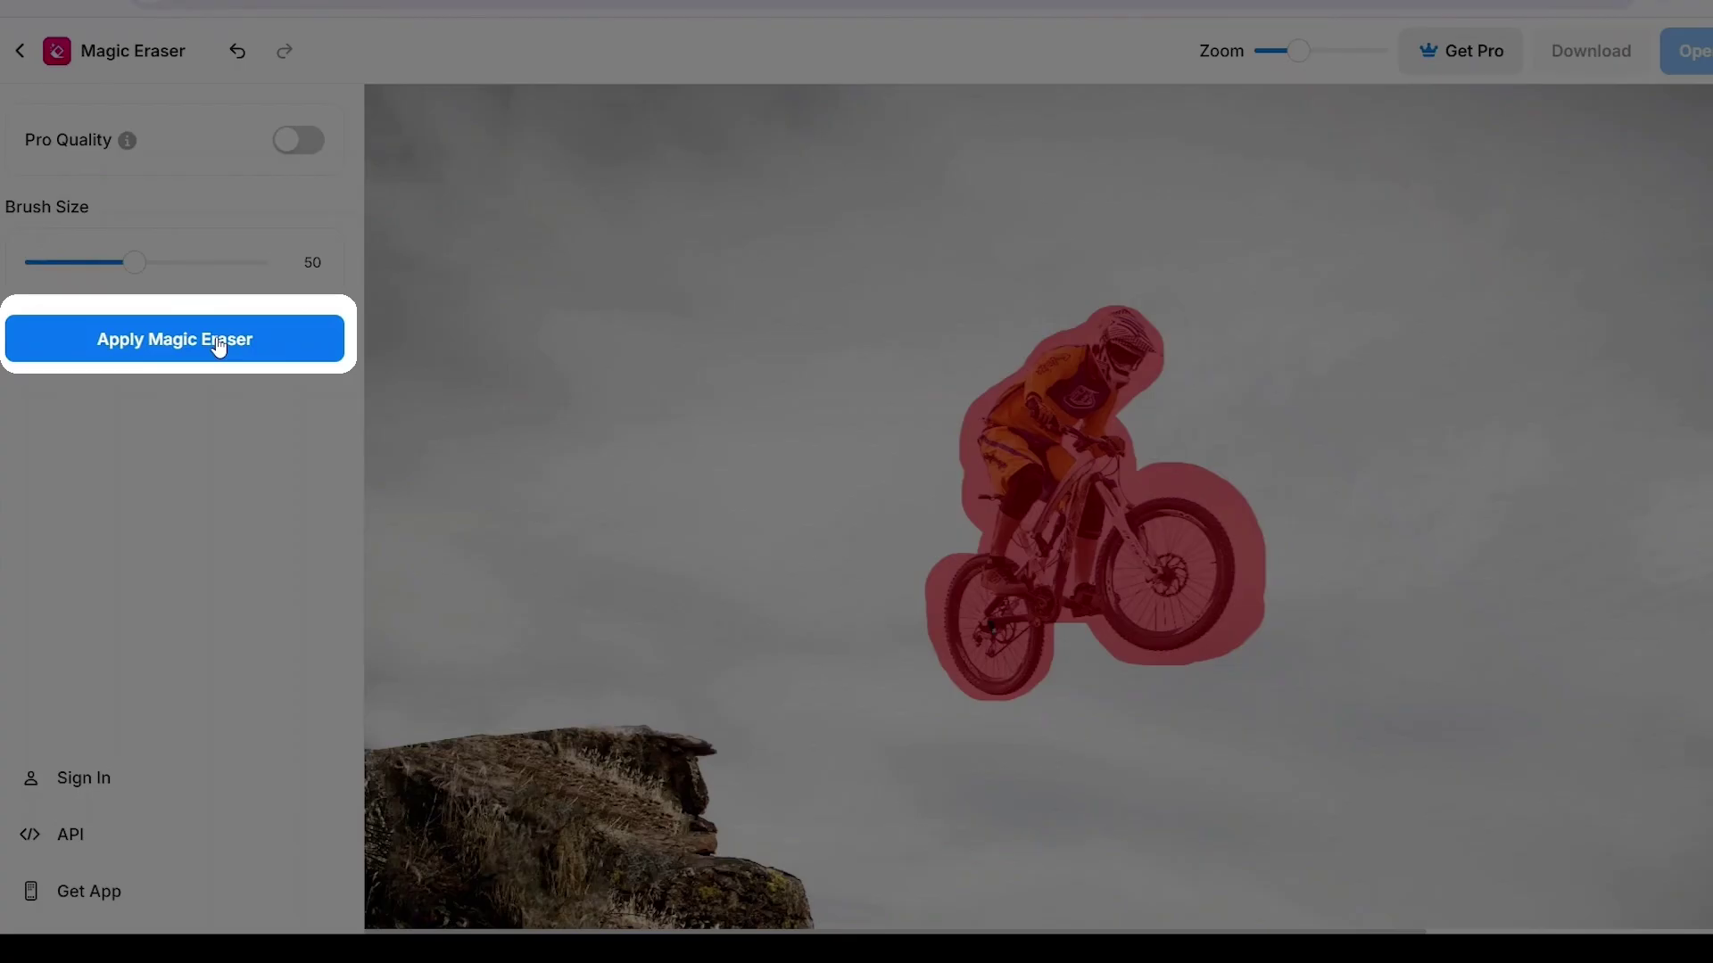
Apply Magic Eraser, erase the leftover sky speck, then zoom back out fully.
{"action": "left_click", "coordinate": [218, 343]}
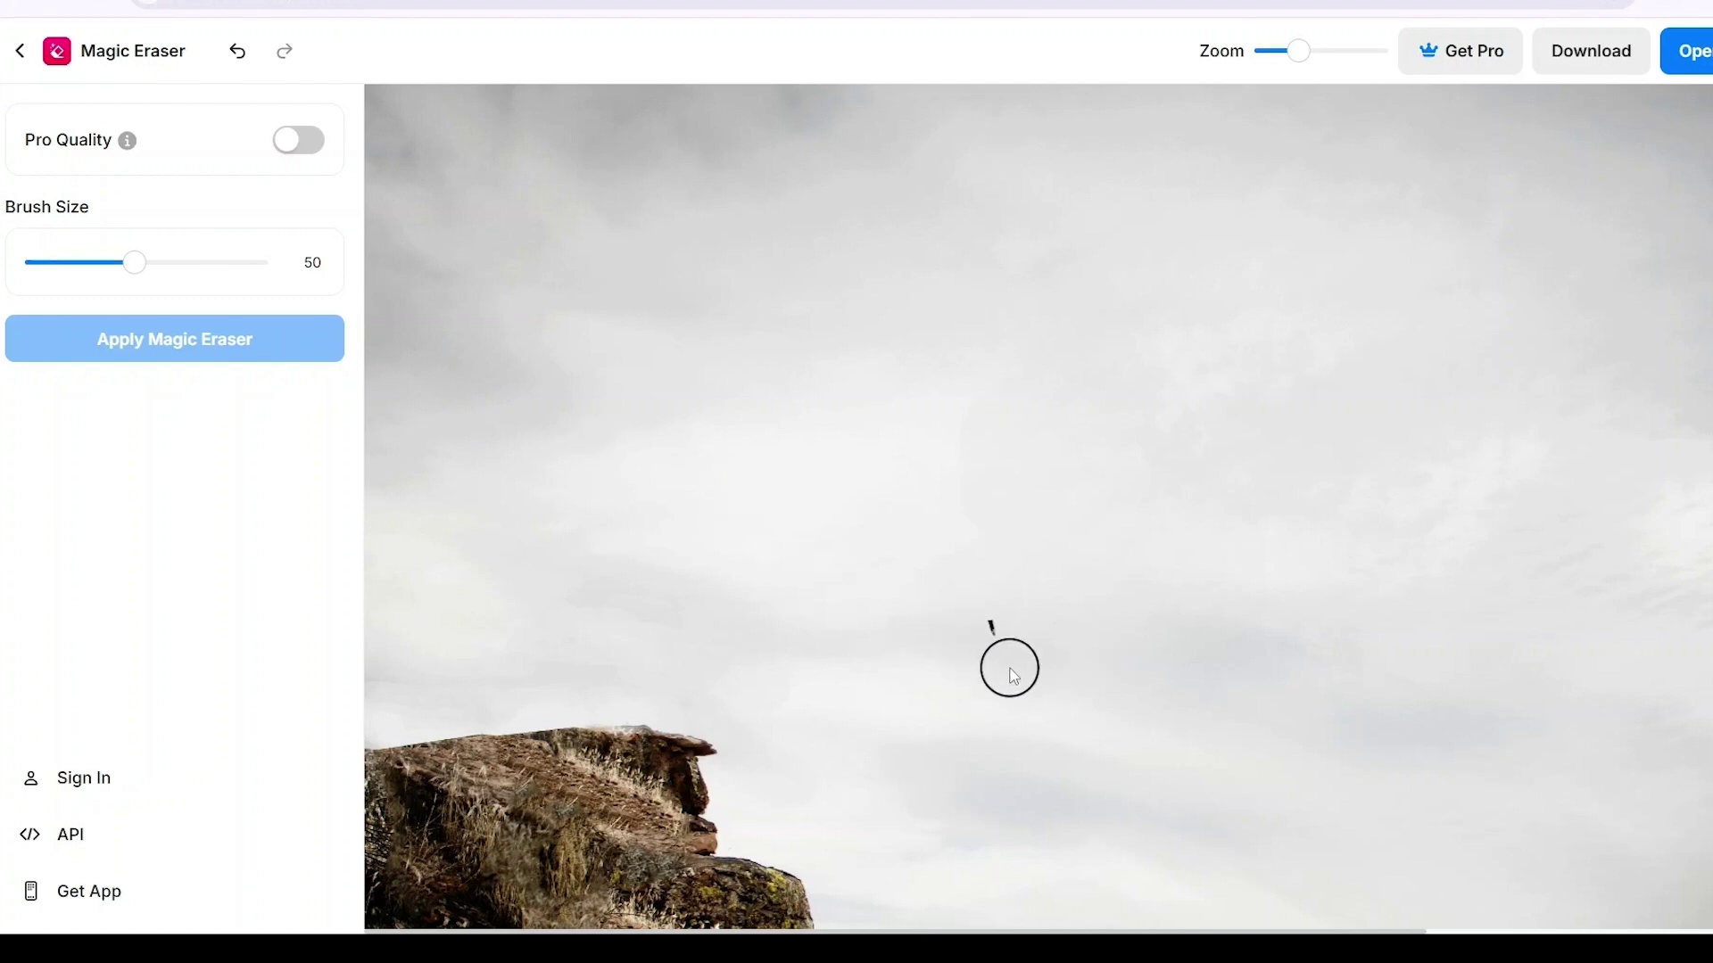
{"action": "left_click_drag", "start_coordinate": [979, 624], "coordinate": [988, 623]}
{"action": "left_click_drag", "start_coordinate": [1300, 54], "coordinate": [1265, 55]}
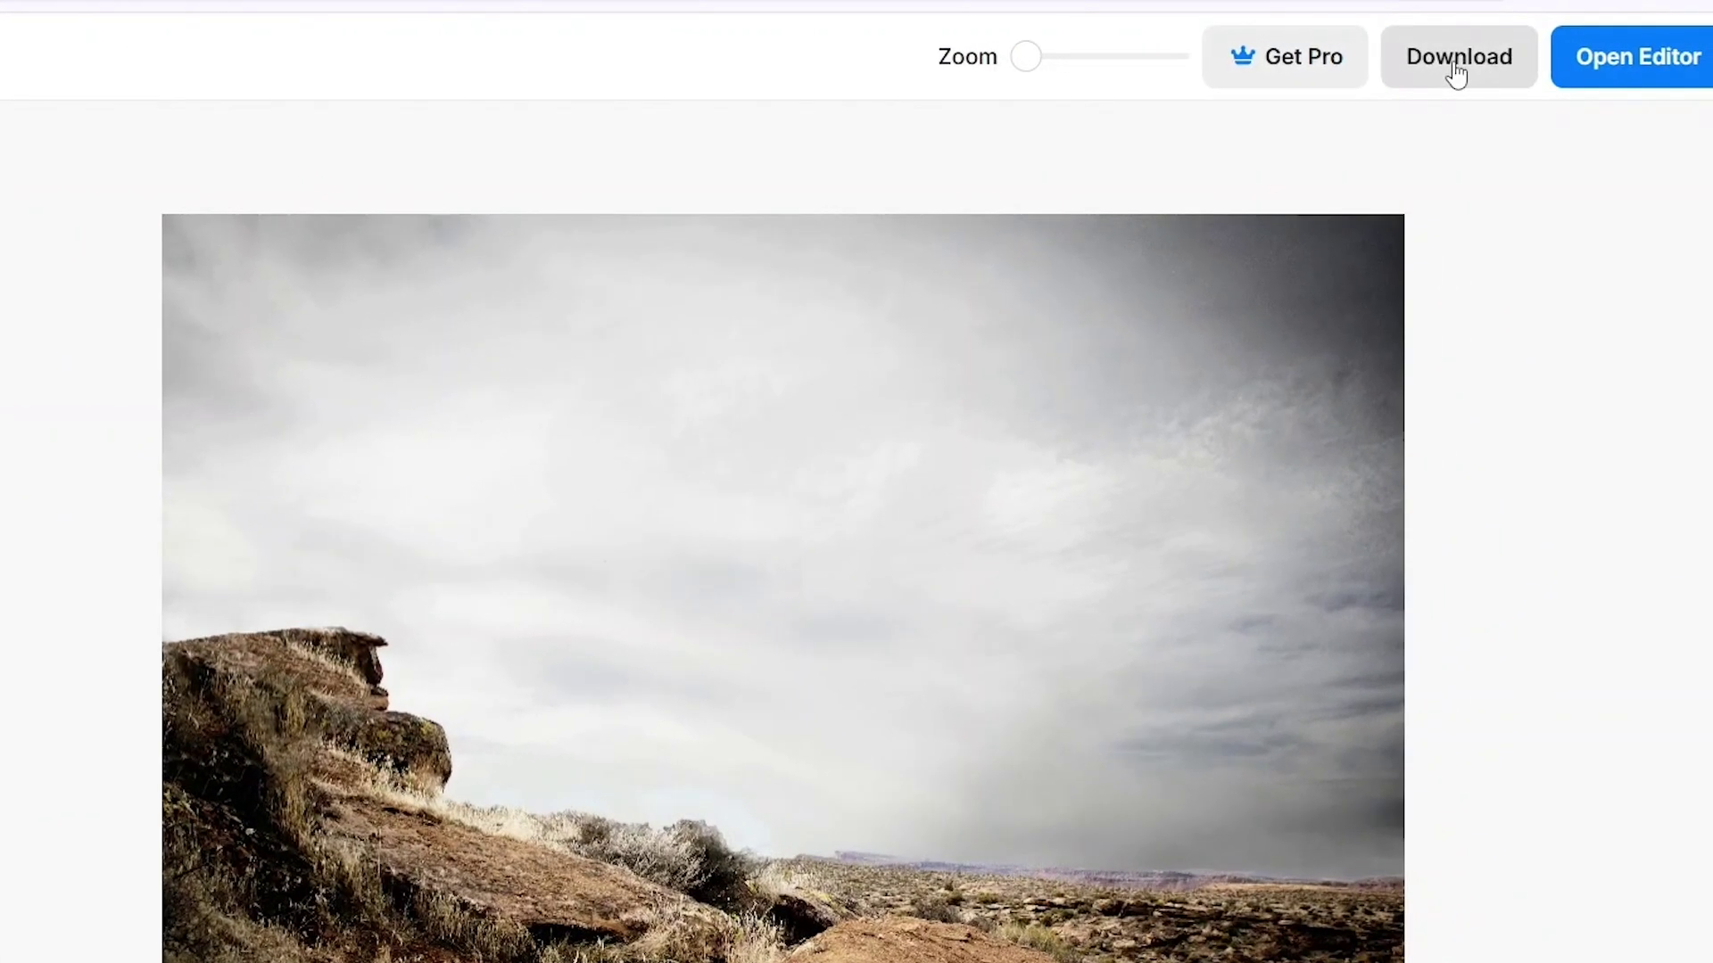
Download Pixelcut's cleaned-up photo.
{"action": "left_click", "coordinate": [1457, 75]}
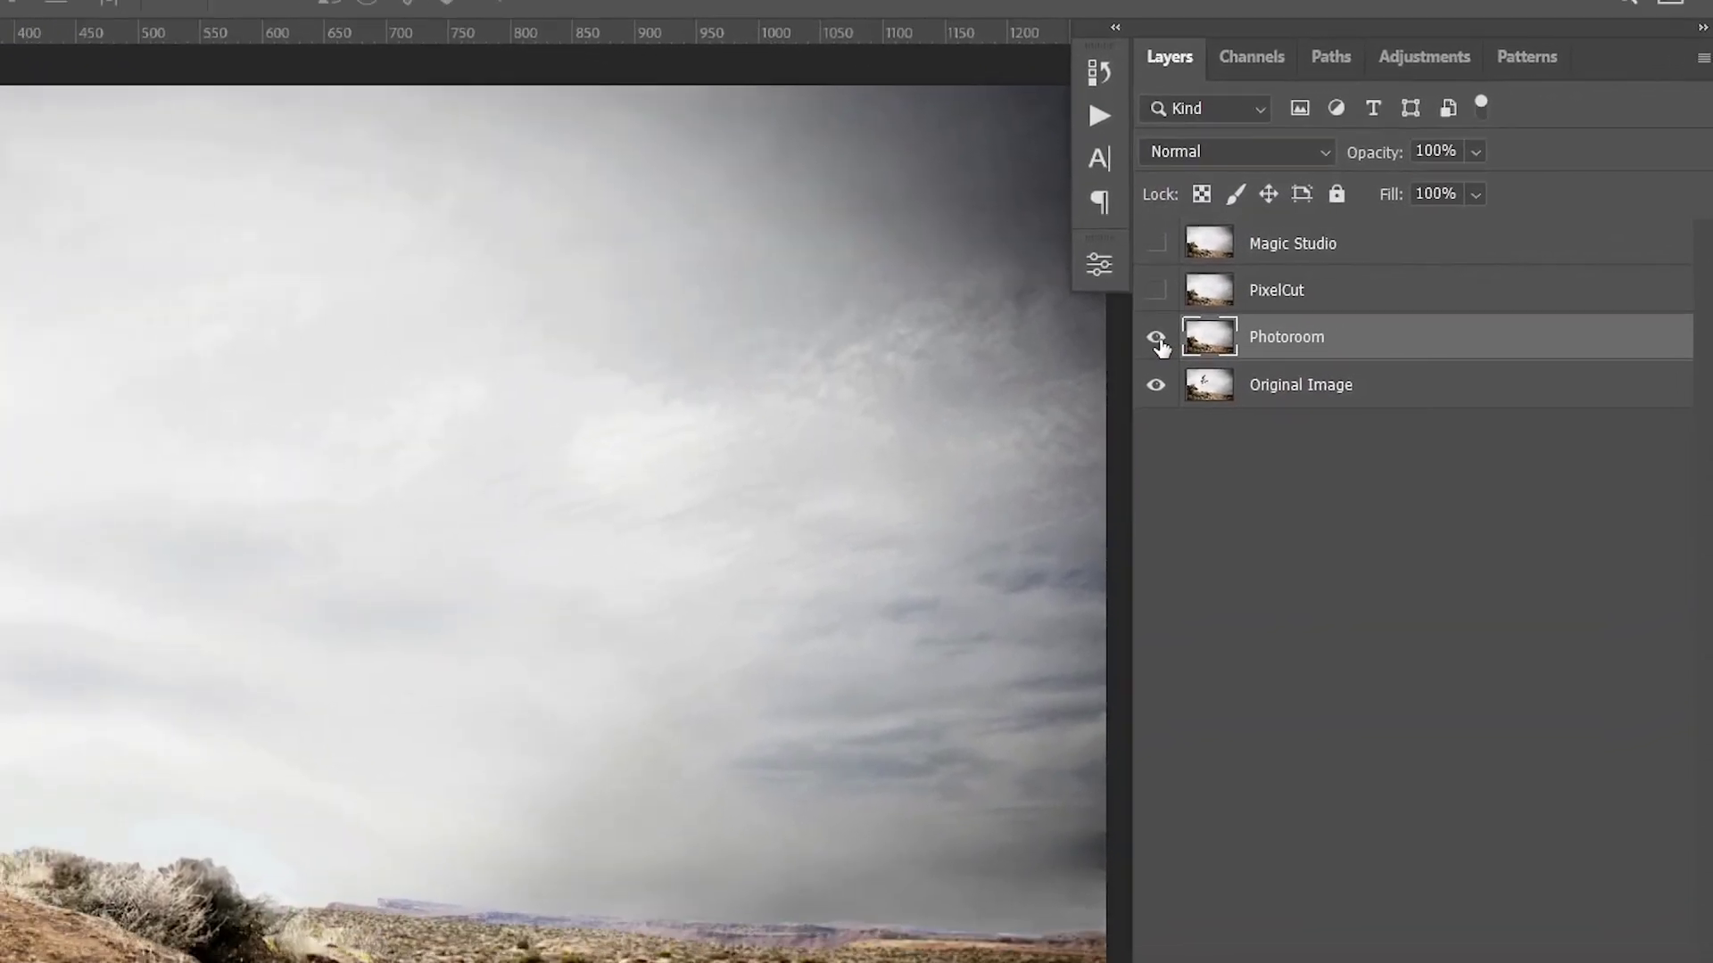
Compare the Photoroom layer against the original, zoom in on the sky, then show the PixelCut layer.
{"action": "left_click", "coordinate": [1305, 302]}
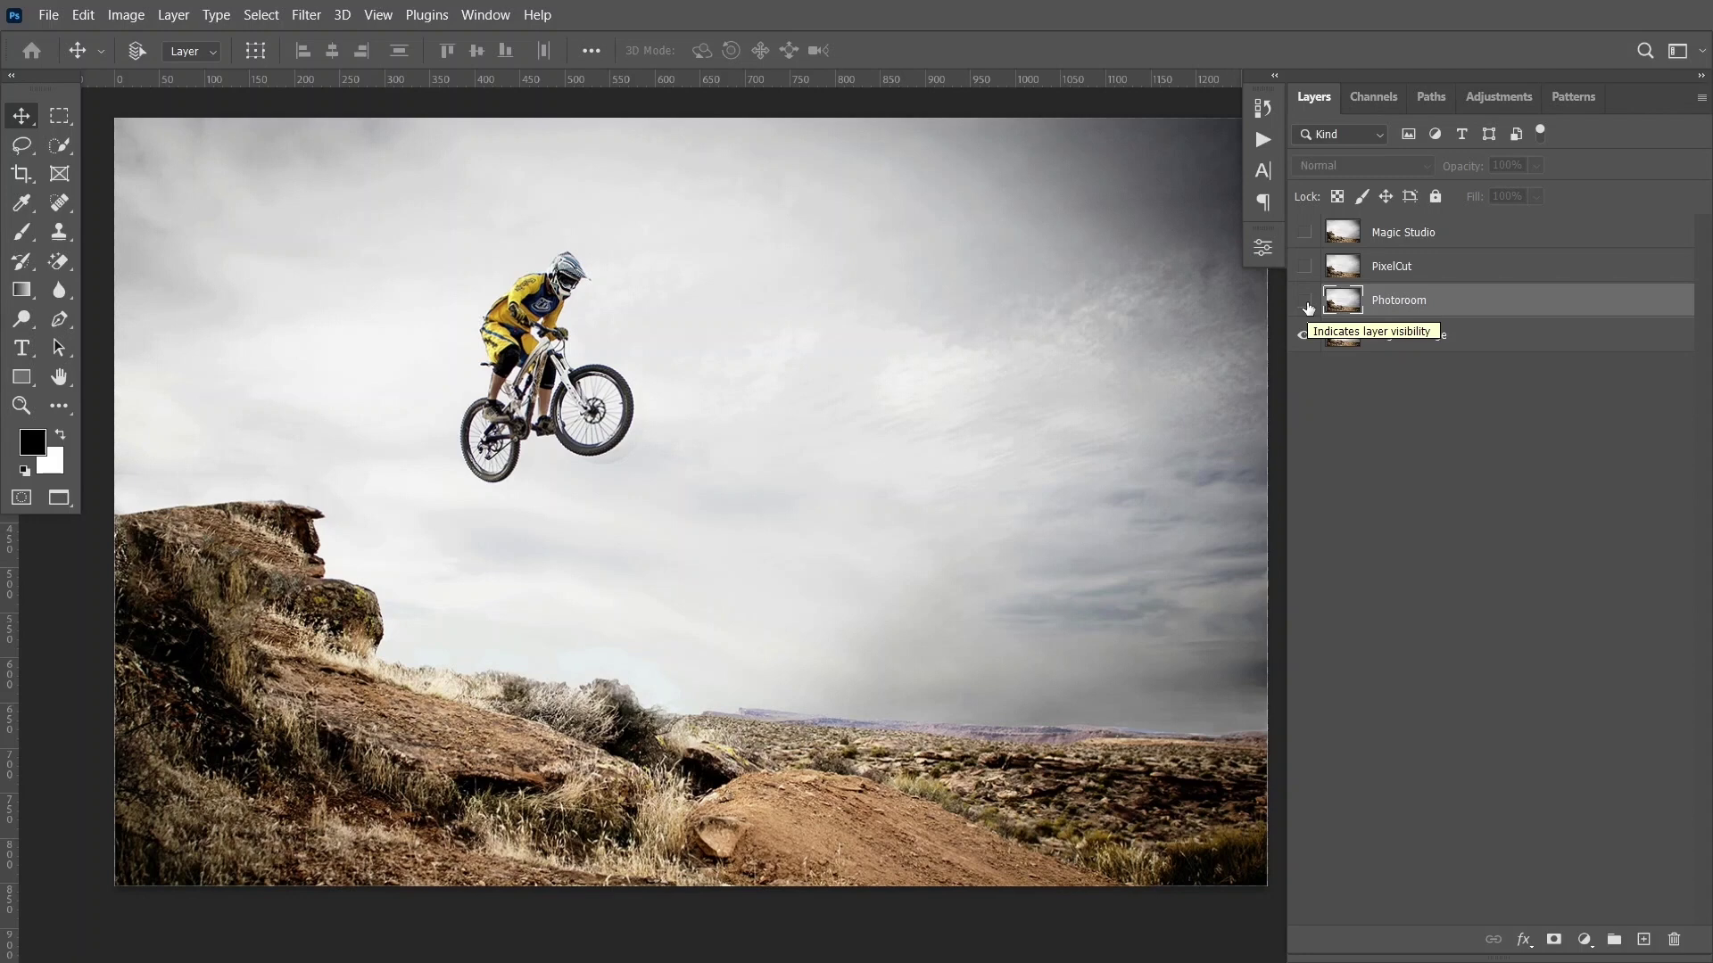
{"action": "left_click", "coordinate": [1305, 304]}
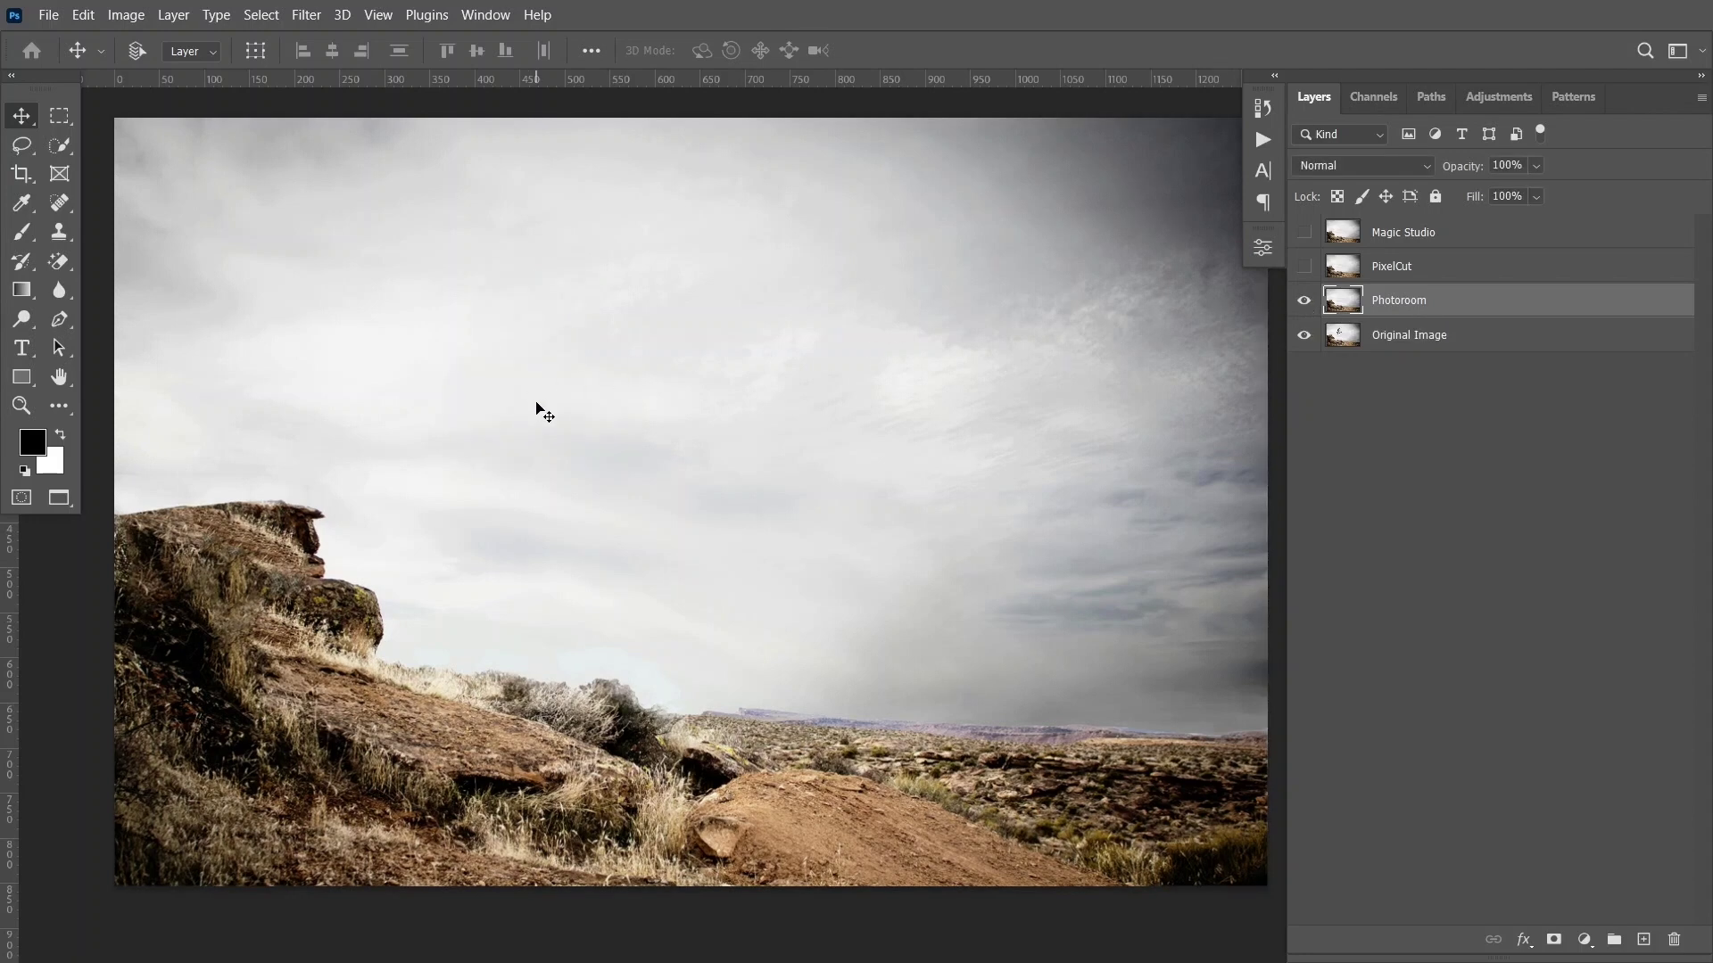
{"action": "scroll", "coordinate": [535, 410], "scroll_direction": "up", "scroll_amount": 2}
{"action": "scroll", "coordinate": [535, 411], "scroll_direction": "up", "scroll_amount": 2}
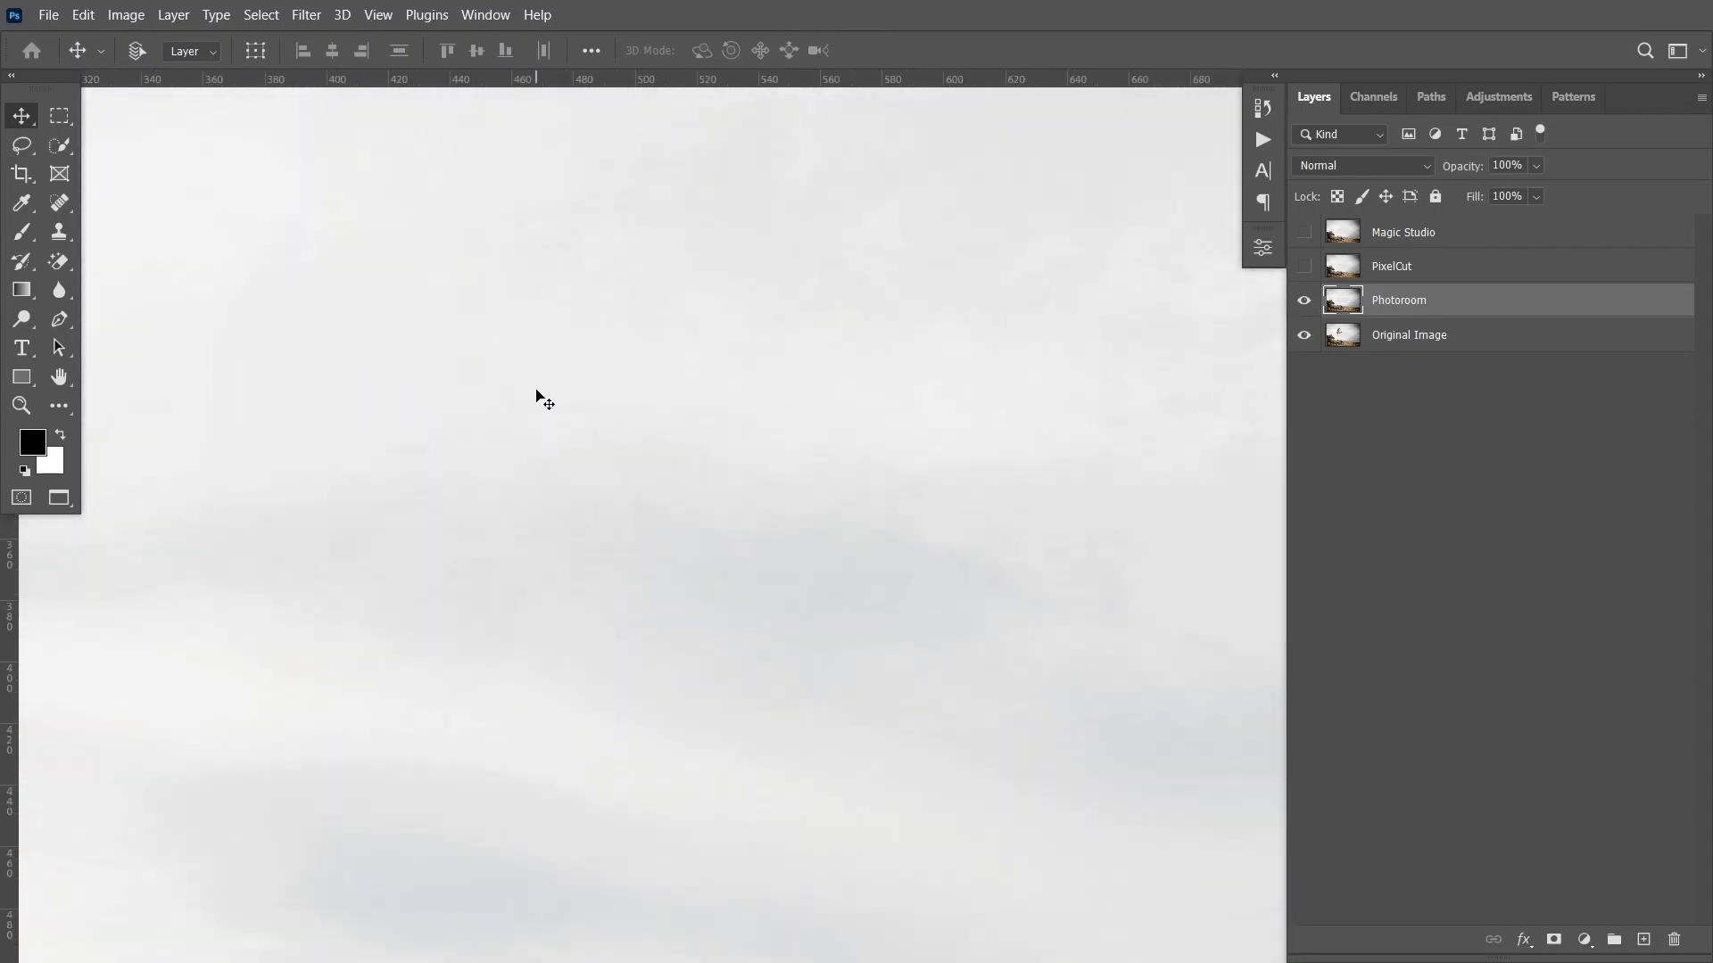
{"action": "scroll", "coordinate": [464, 429], "scroll_direction": "down", "scroll_amount": 1}
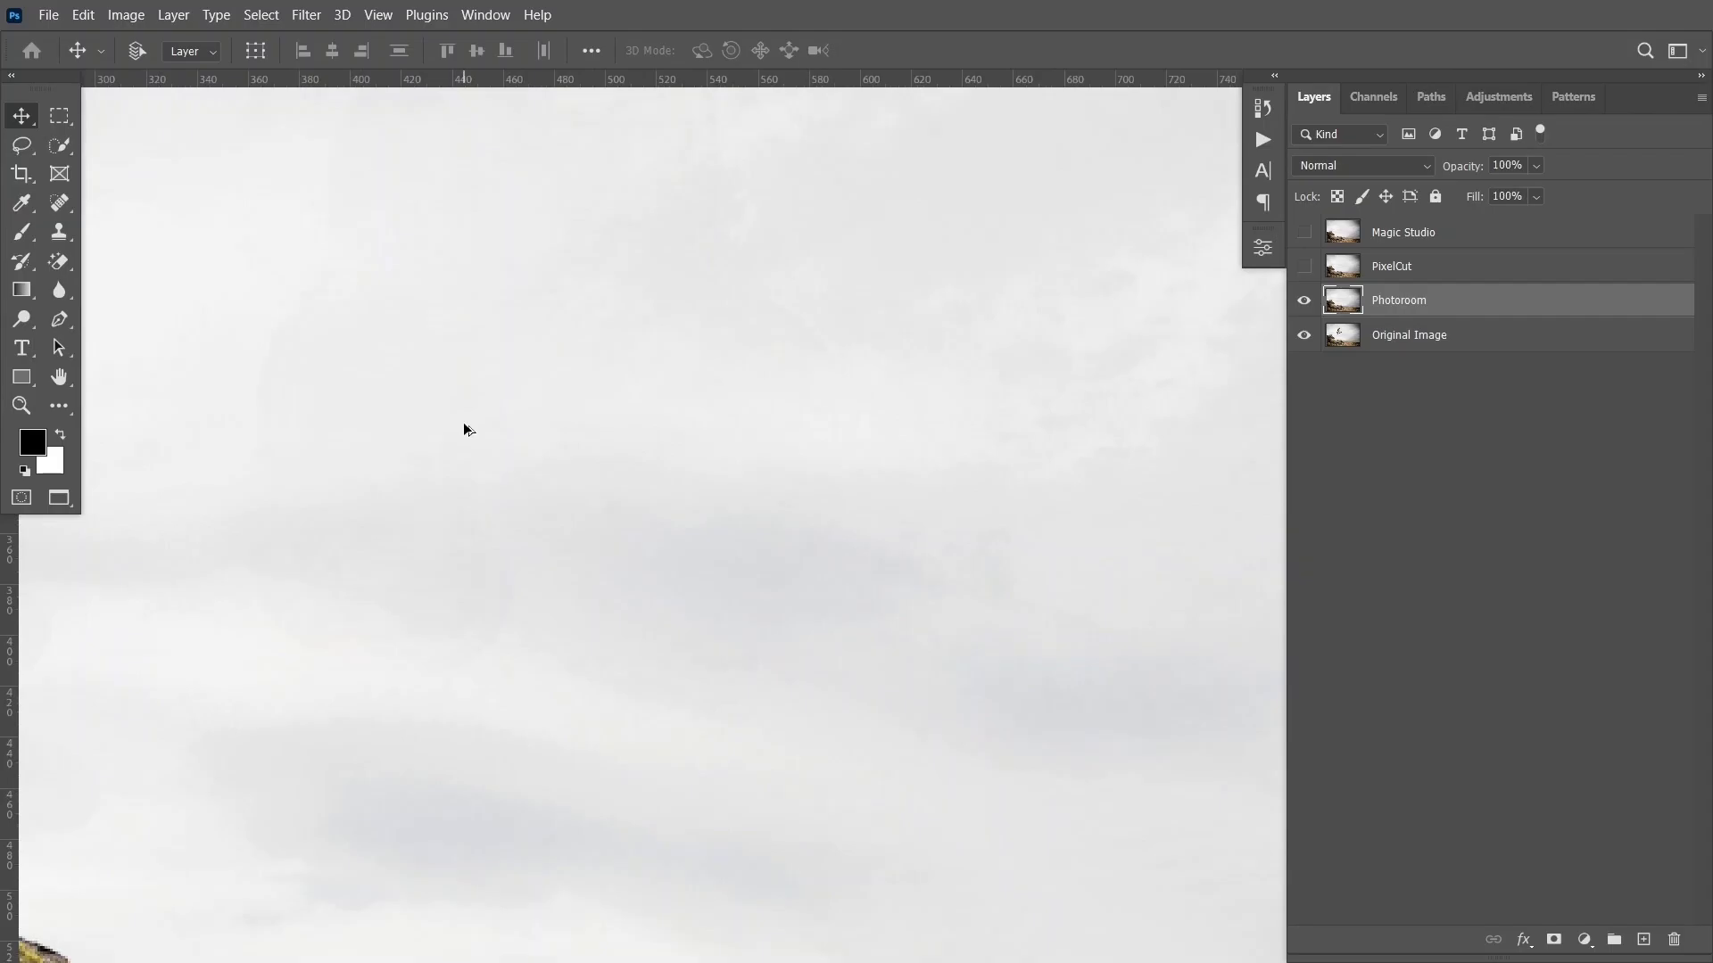
{"action": "scroll", "coordinate": [464, 429], "scroll_direction": "down", "scroll_amount": 1}
{"action": "scroll", "coordinate": [464, 429], "scroll_direction": "down", "scroll_amount": 1}
{"action": "scroll", "coordinate": [464, 429], "scroll_direction": "down", "scroll_amount": 1}
{"action": "left_click", "coordinate": [1303, 266]}
{"action": "left_click", "coordinate": [1401, 266]}
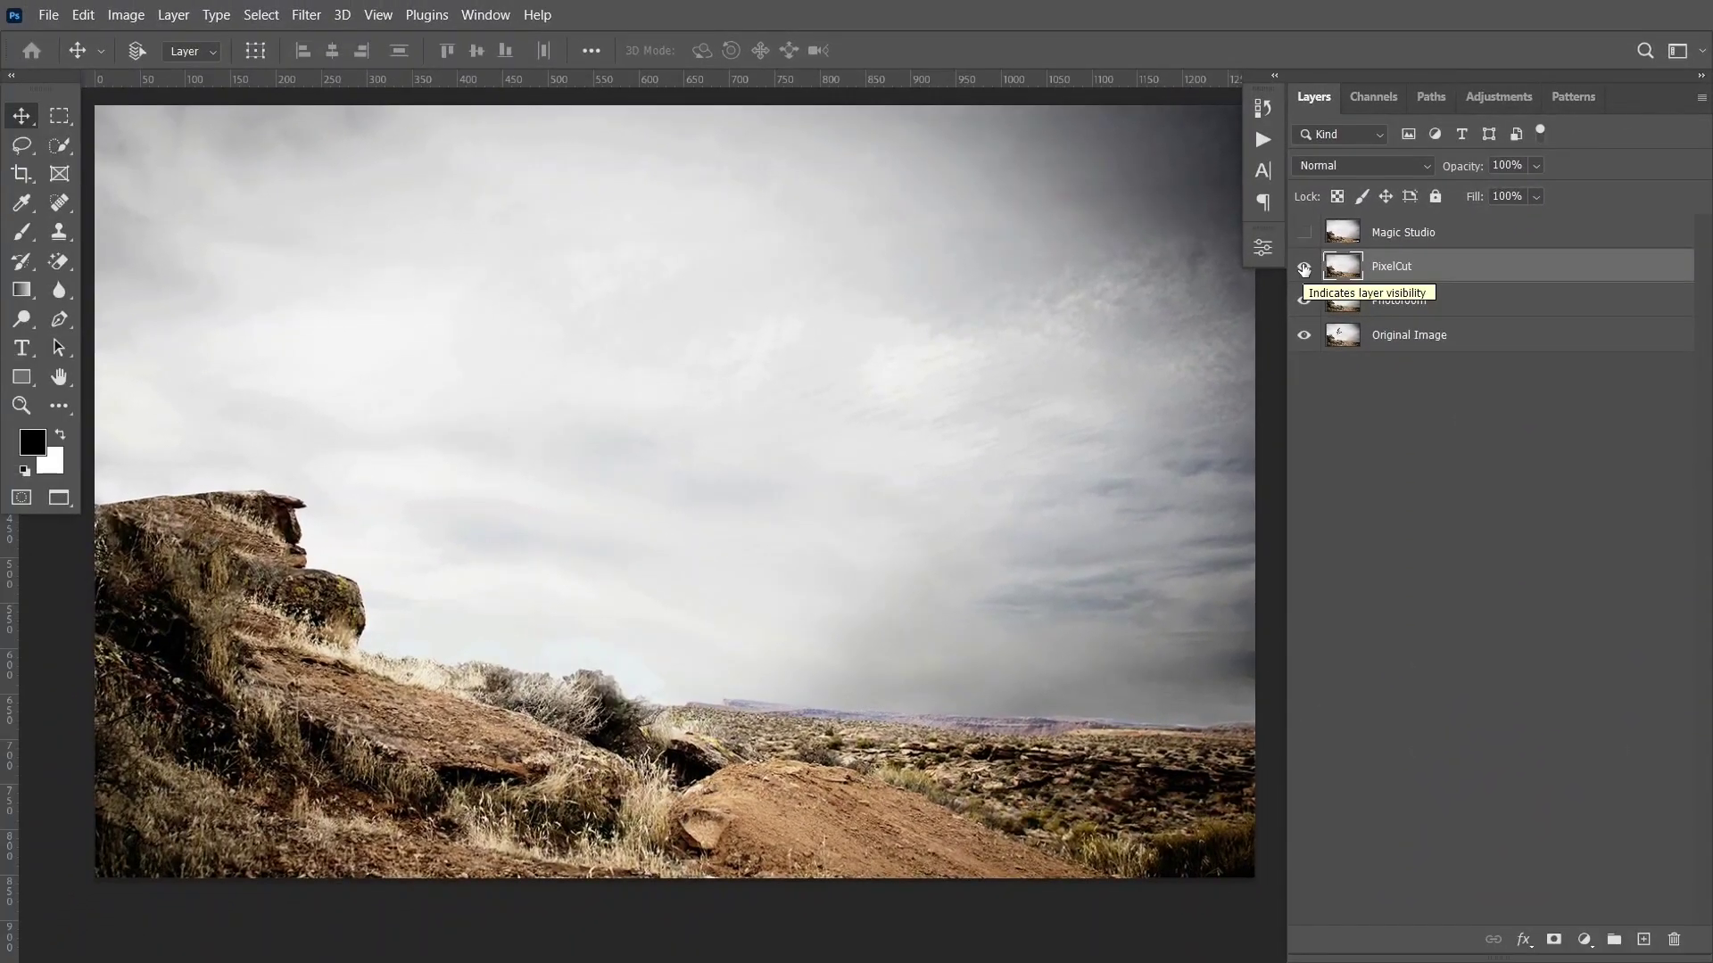
Toggle the PixelCut layer for comparison and zoom in to inspect its erased area.
{"action": "left_click", "coordinate": [1304, 268]}
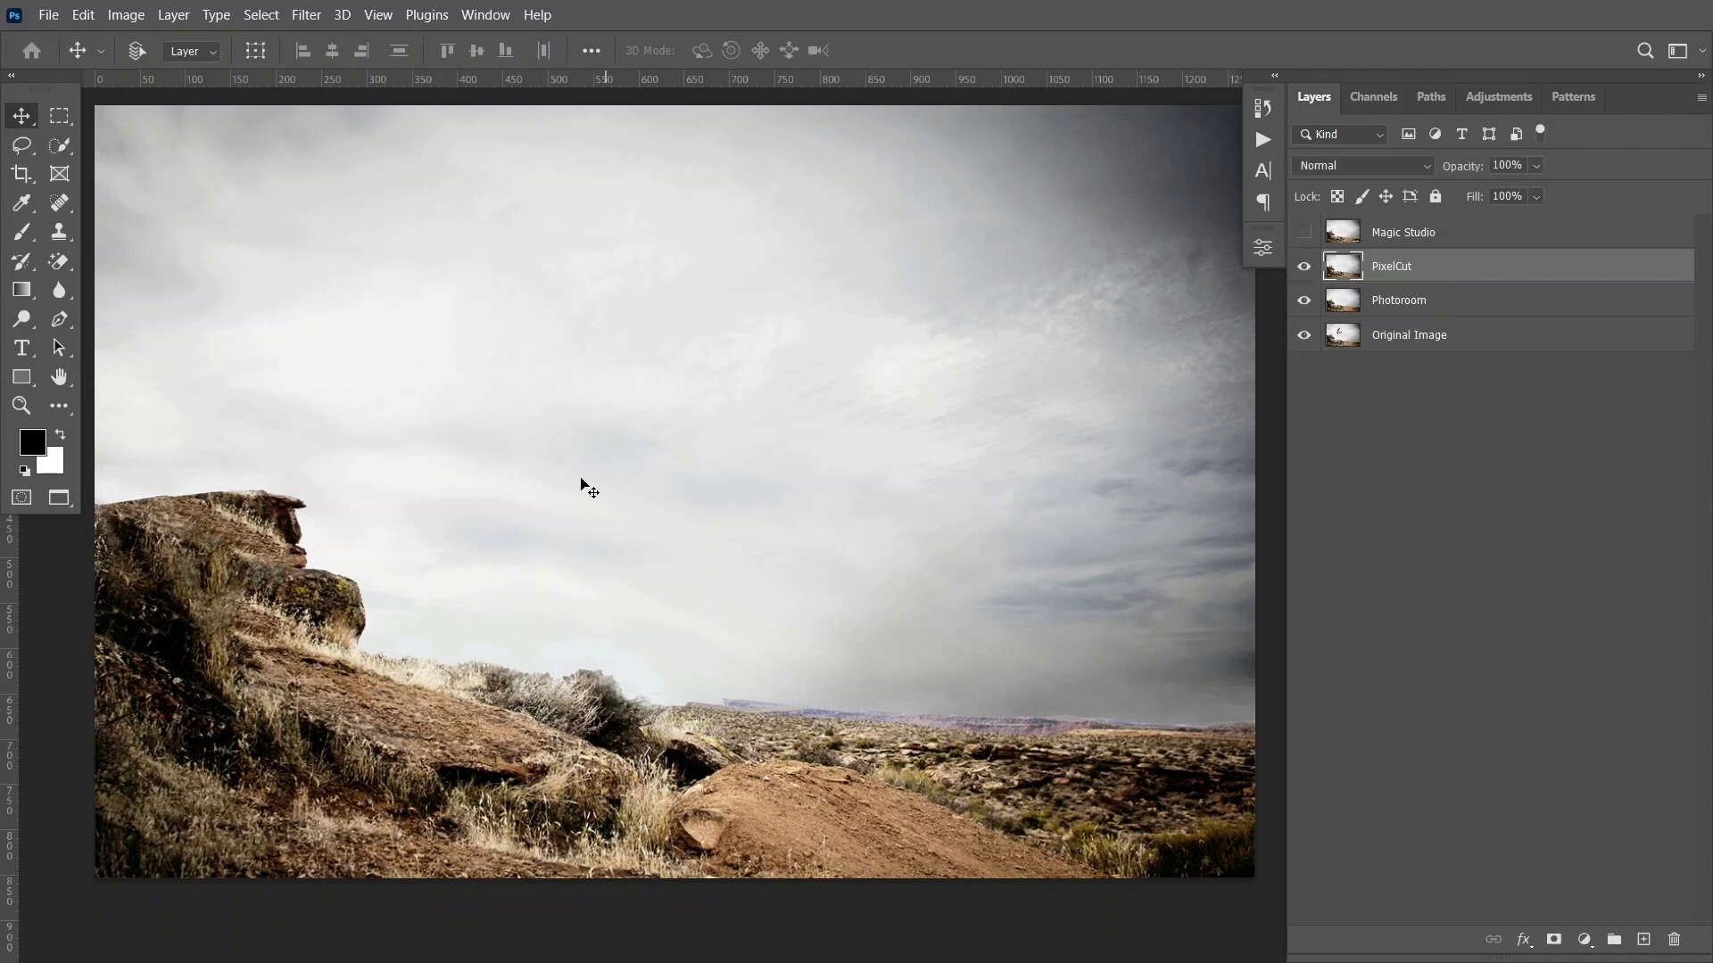
{"action": "scroll", "coordinate": [571, 473], "scroll_direction": "up", "scroll_amount": 1}
{"action": "scroll", "coordinate": [542, 428], "scroll_direction": "up", "scroll_amount": 1}
{"action": "scroll", "coordinate": [550, 465], "scroll_direction": "up", "scroll_amount": 2}
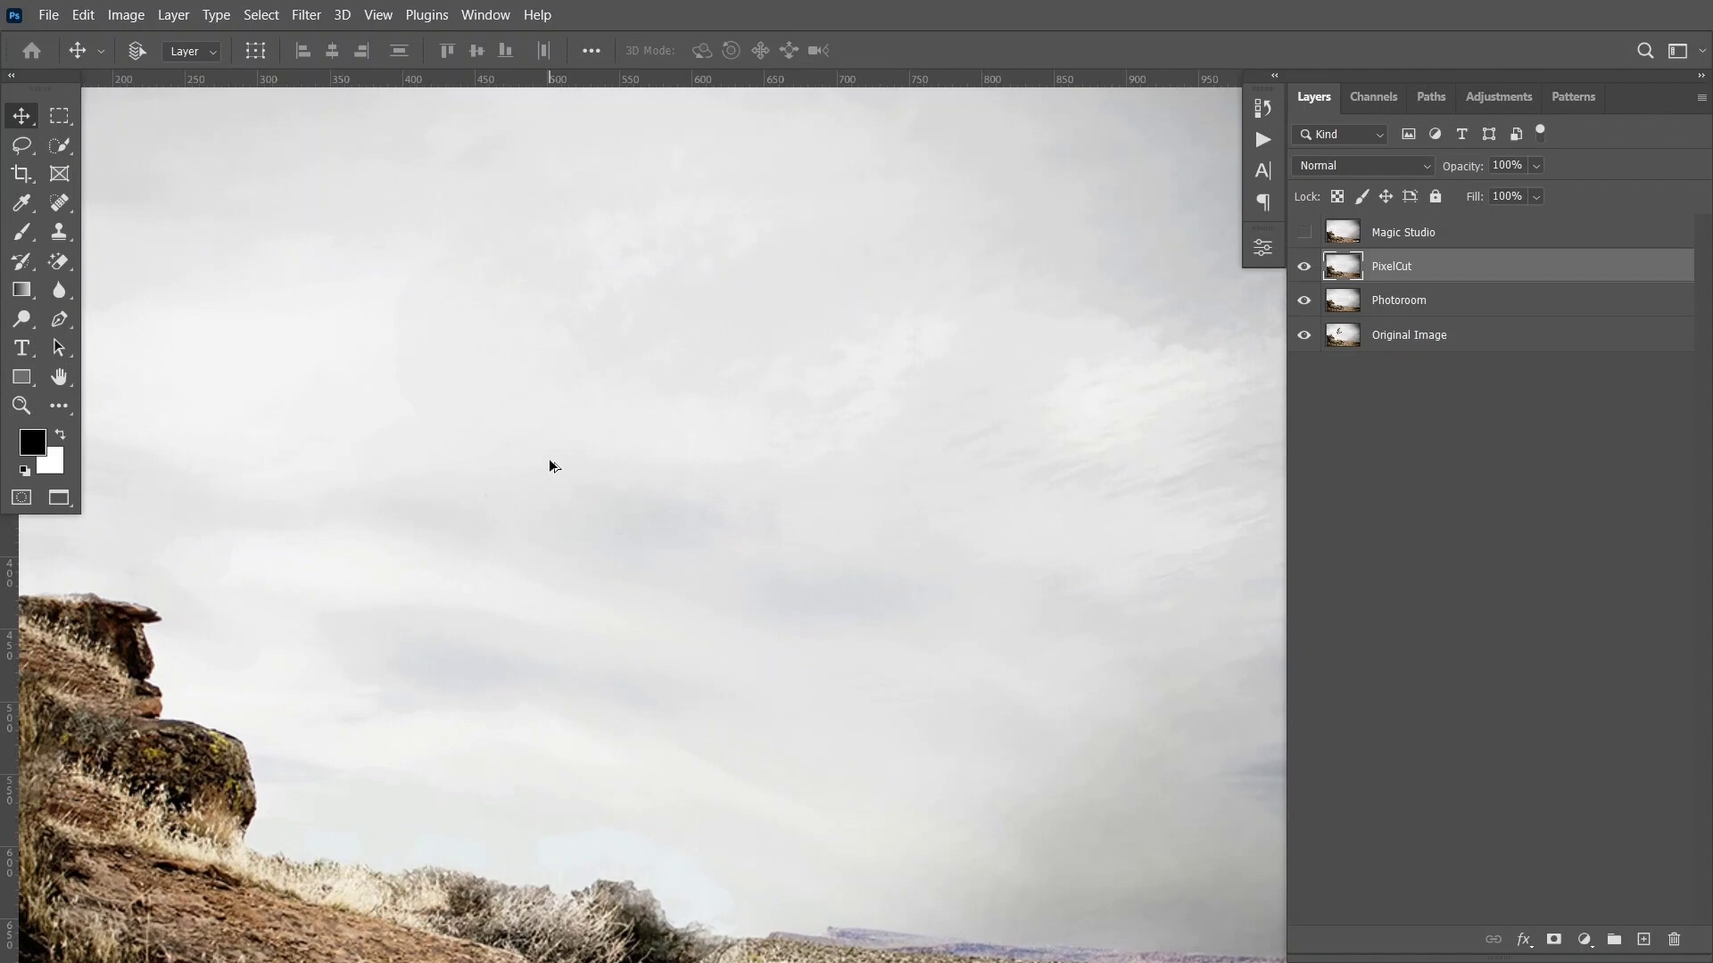
{"action": "scroll", "coordinate": [549, 465], "scroll_direction": "up", "scroll_amount": 1}
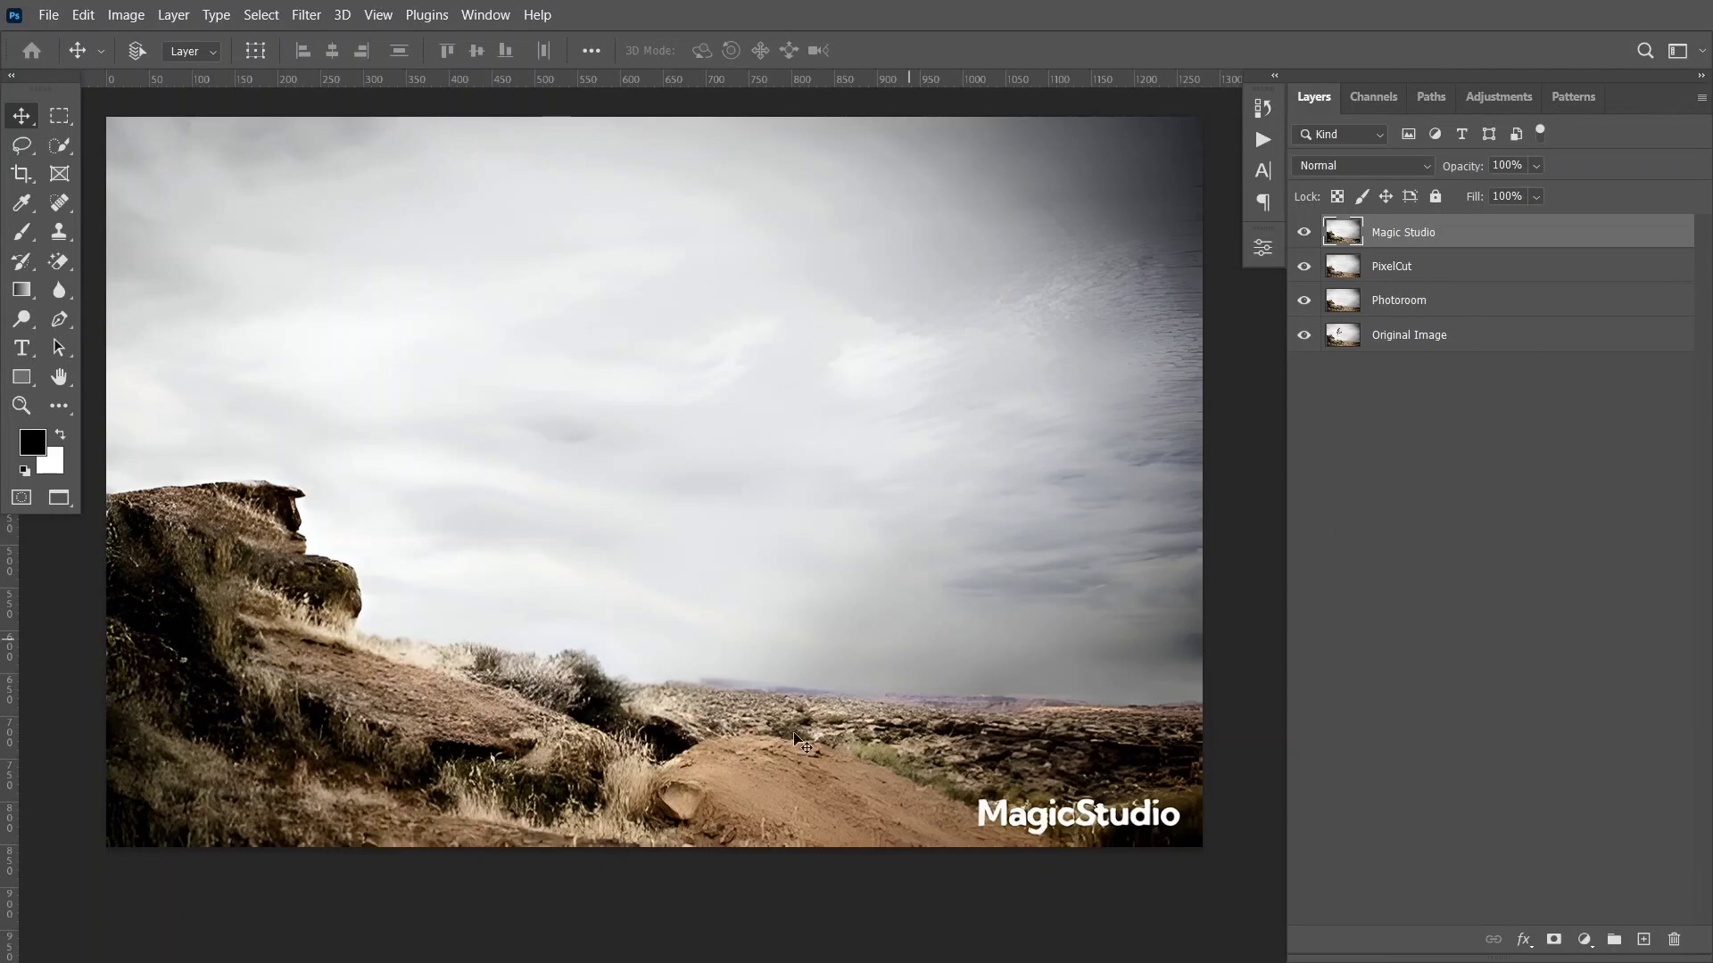
{"action": "scroll", "coordinate": [553, 498], "scroll_direction": "up", "scroll_amount": 2}
{"action": "scroll", "coordinate": [553, 498], "scroll_direction": "up", "scroll_amount": 1}
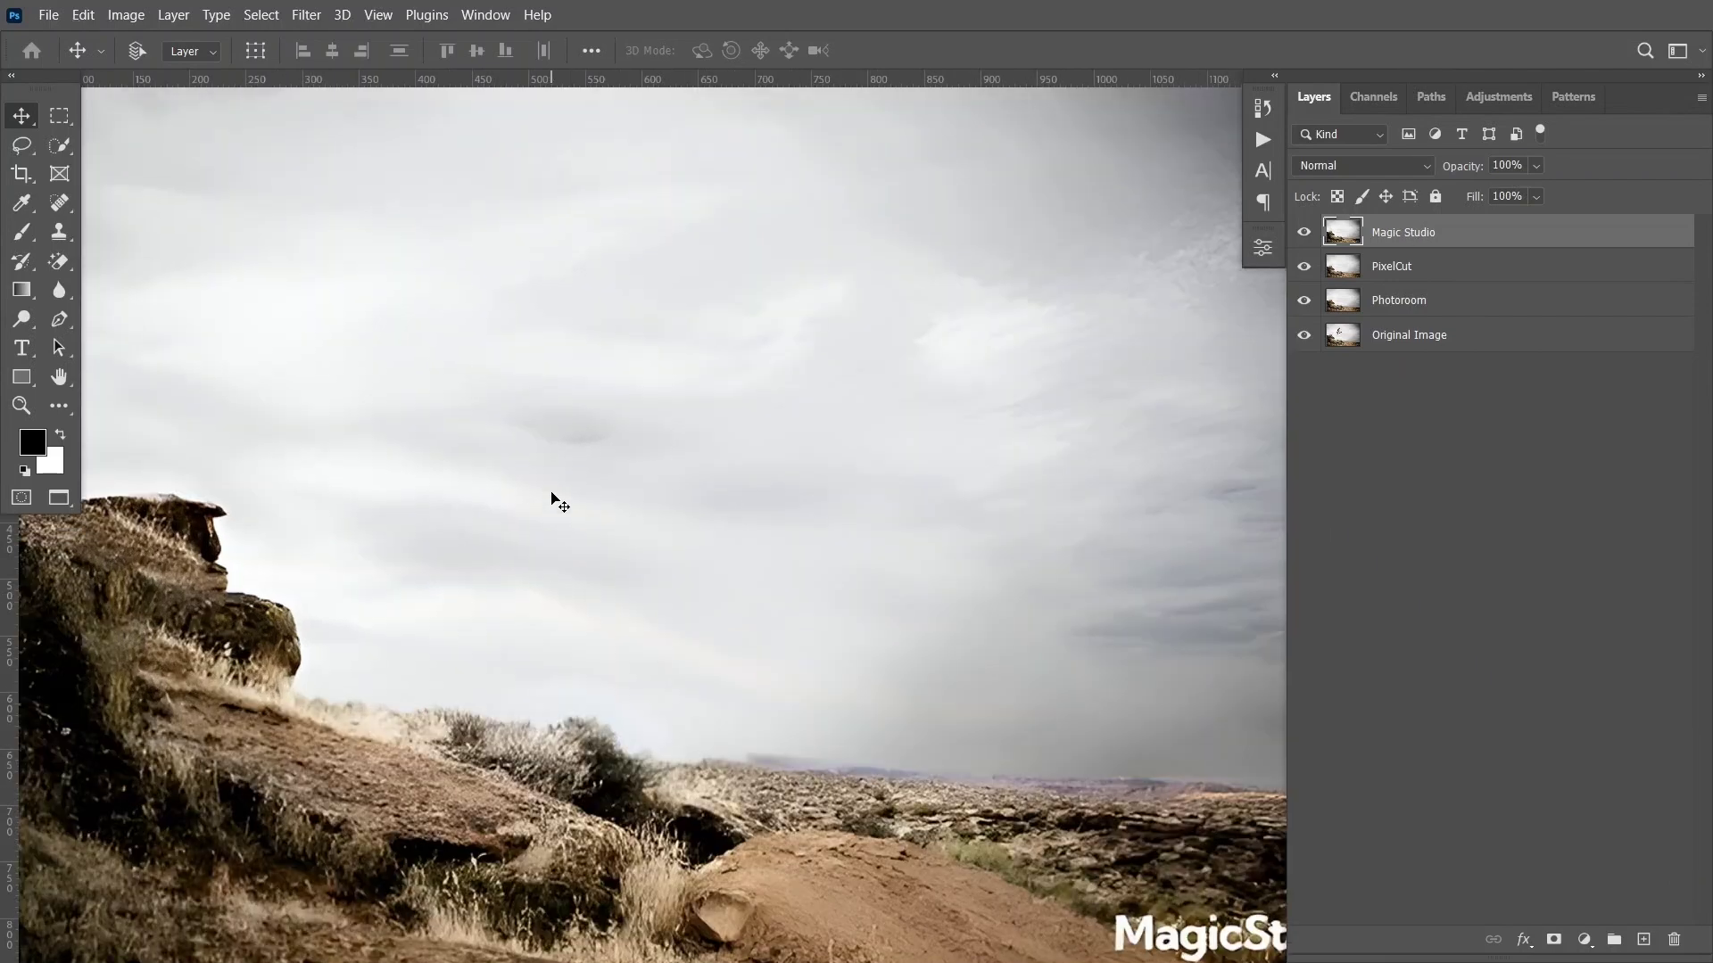
{"action": "scroll", "coordinate": [554, 498], "scroll_direction": "up", "scroll_amount": 2}
{"action": "scroll", "coordinate": [580, 482], "scroll_direction": "up", "scroll_amount": 2}
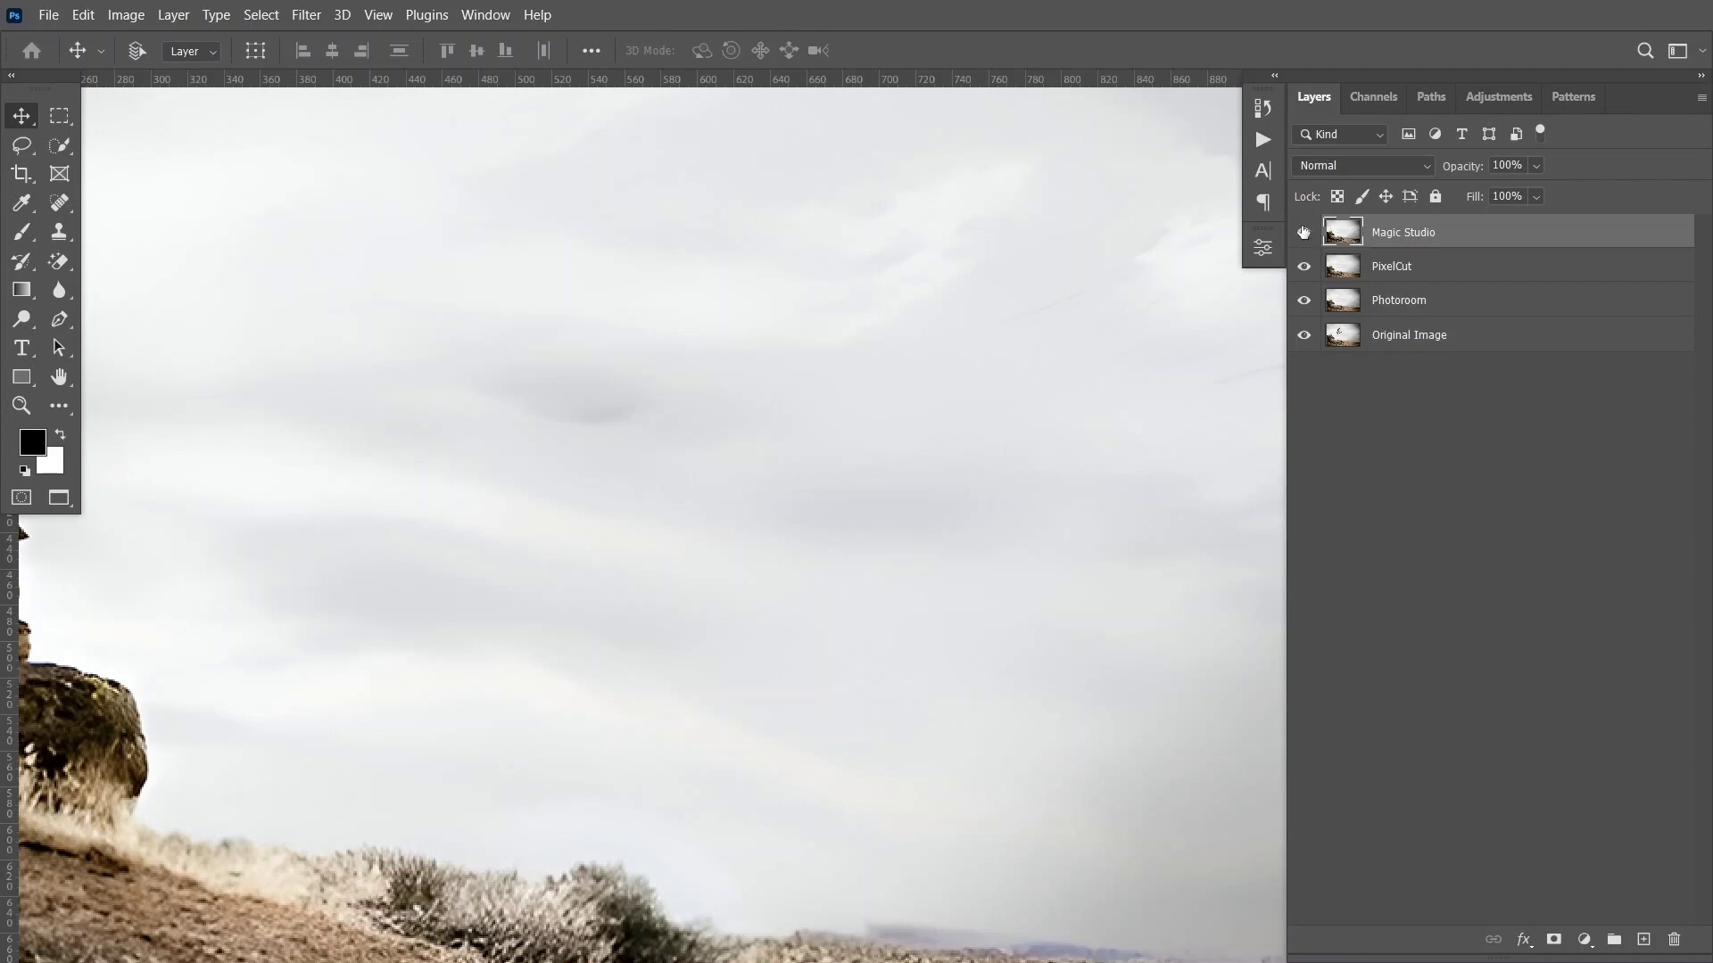
{"action": "left_click", "coordinate": [1304, 232]}
{"action": "left_click", "coordinate": [1303, 232]}
{"action": "scroll", "coordinate": [800, 540], "scroll_direction": "down", "scroll_amount": 1}
{"action": "scroll", "coordinate": [800, 541], "scroll_direction": "down", "scroll_amount": 2}
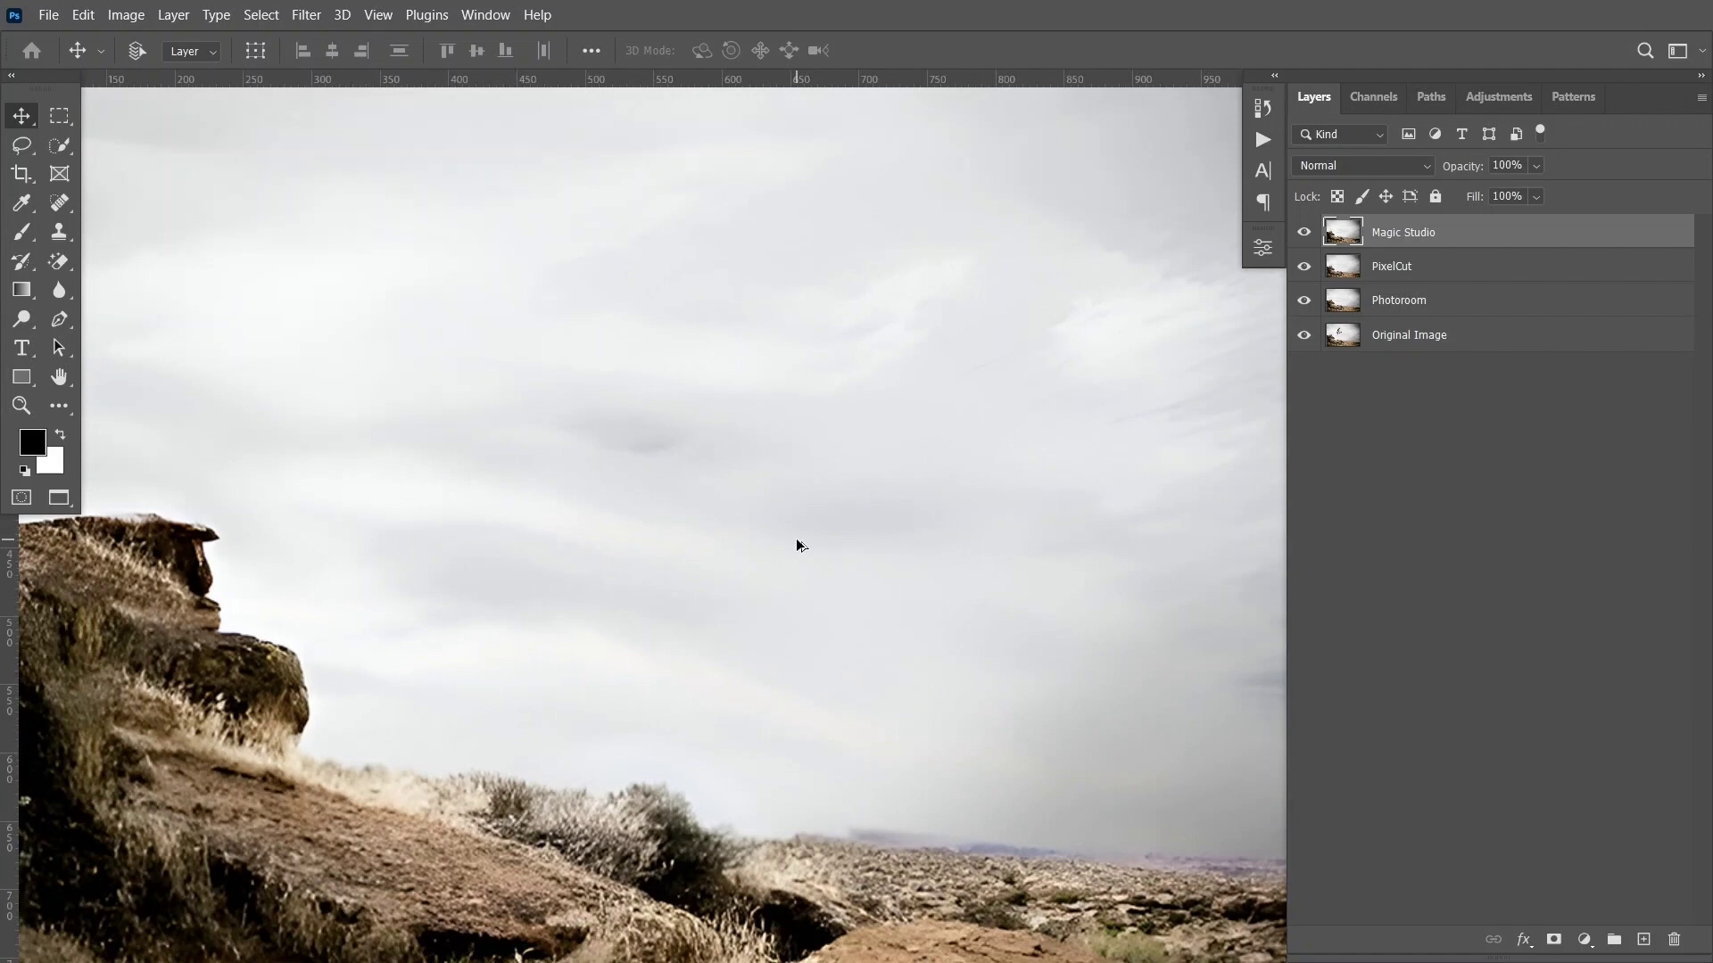
{"action": "scroll", "coordinate": [800, 541], "scroll_direction": "down", "scroll_amount": 1}
{"action": "scroll", "coordinate": [798, 544], "scroll_direction": "down", "scroll_amount": 2}
{"action": "left_click_drag", "start_coordinate": [808, 571], "coordinate": [712, 551]}
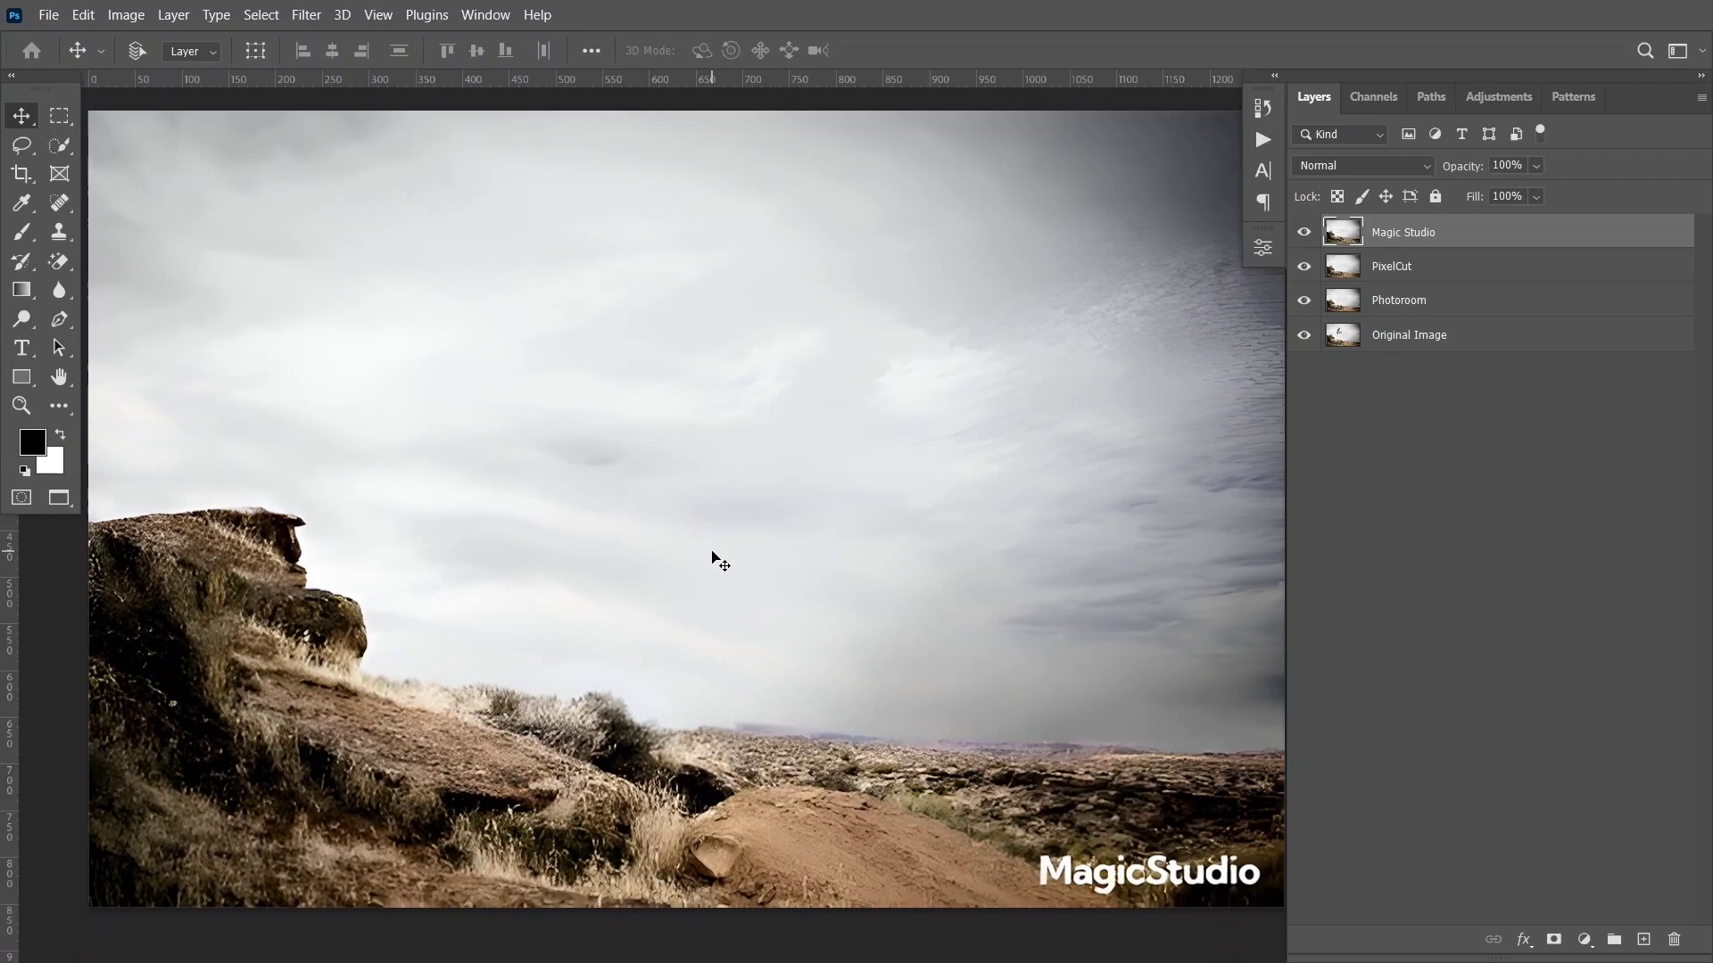